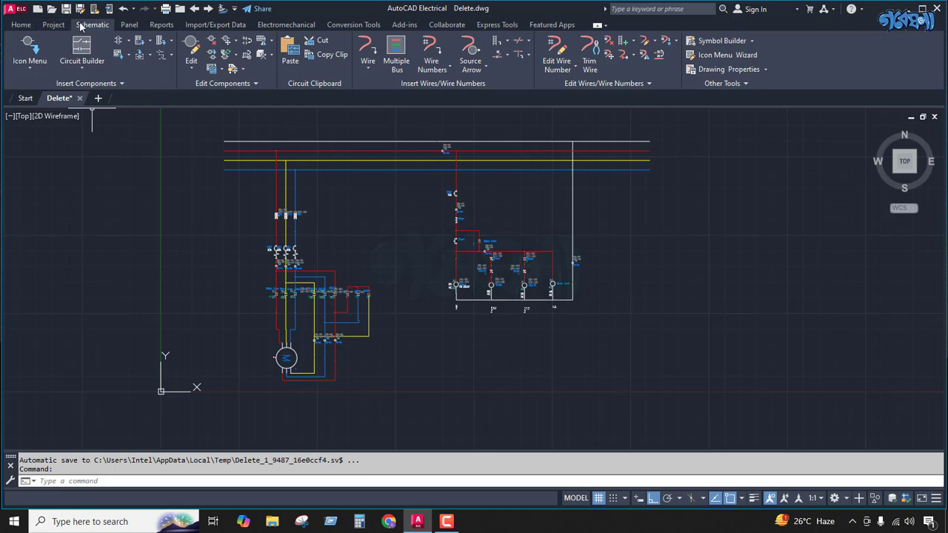
click(53, 24)
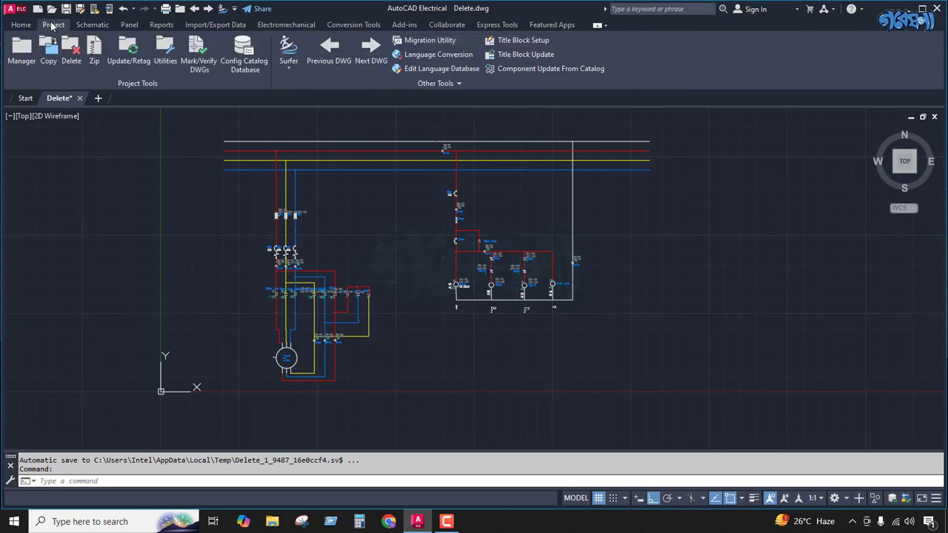
click(92, 25)
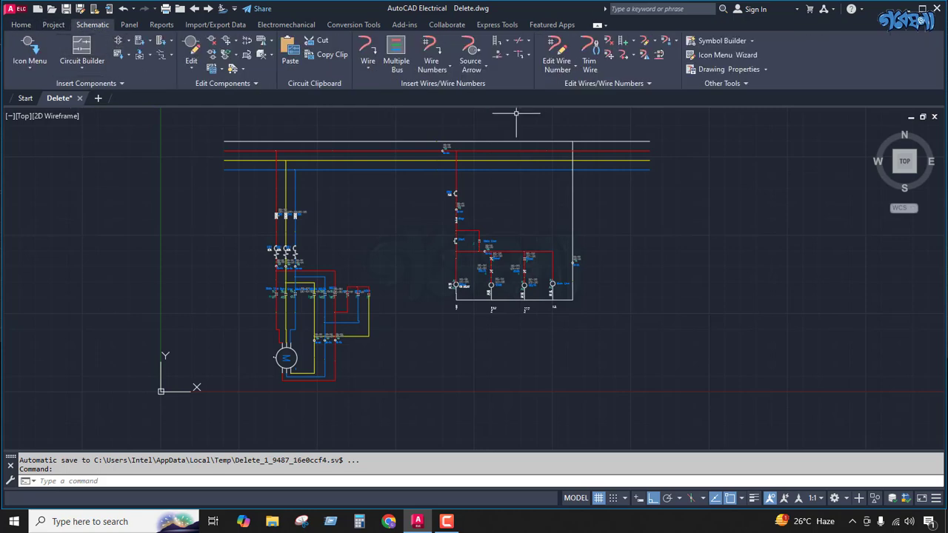
click(485, 65)
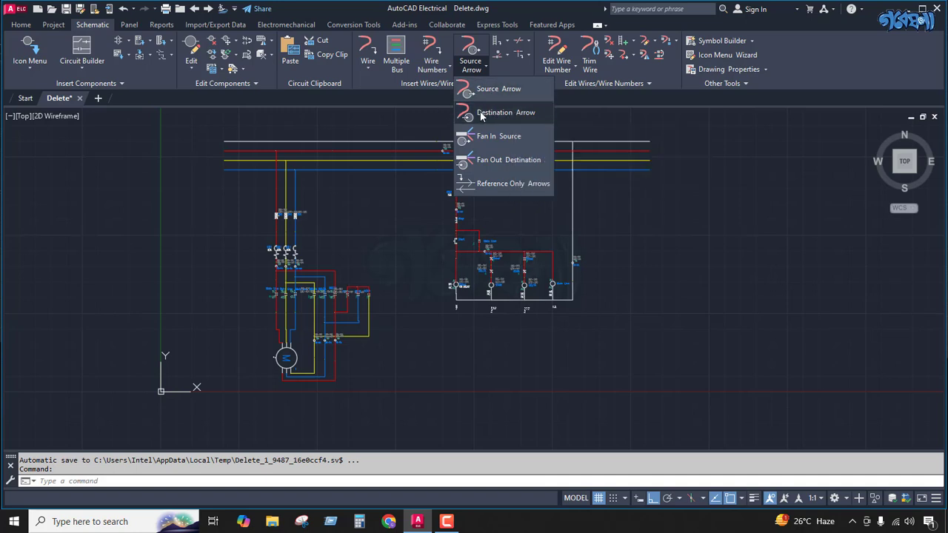
click(418, 114)
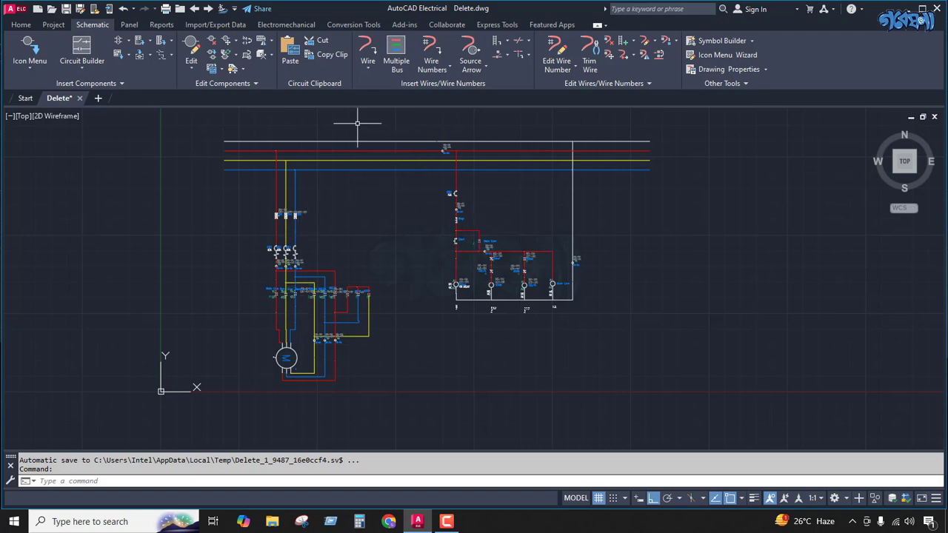
Step: Examine the motor power circuit, the control circuit and the separate three-phase PWS power supply symbol in the drawing
scroll(285, 346, up, 2)
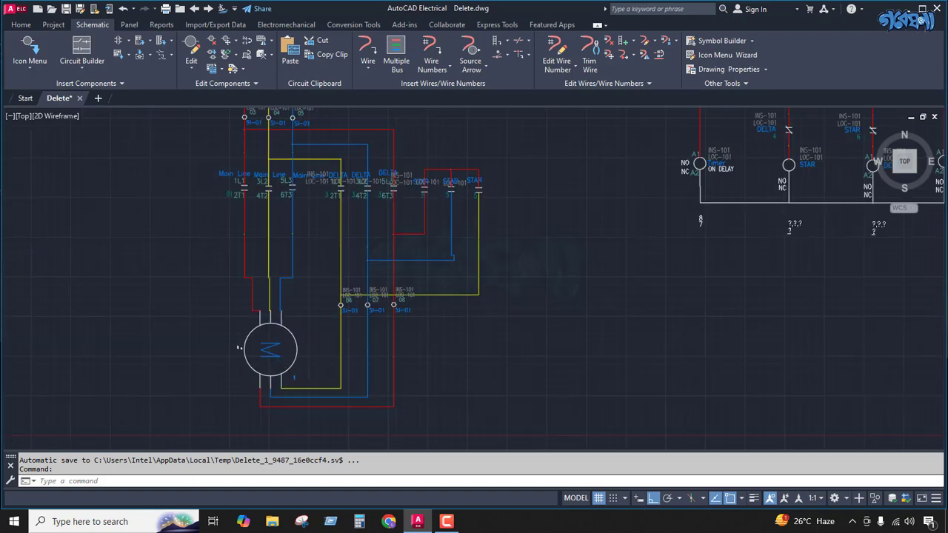
scroll(288, 343, down, 2)
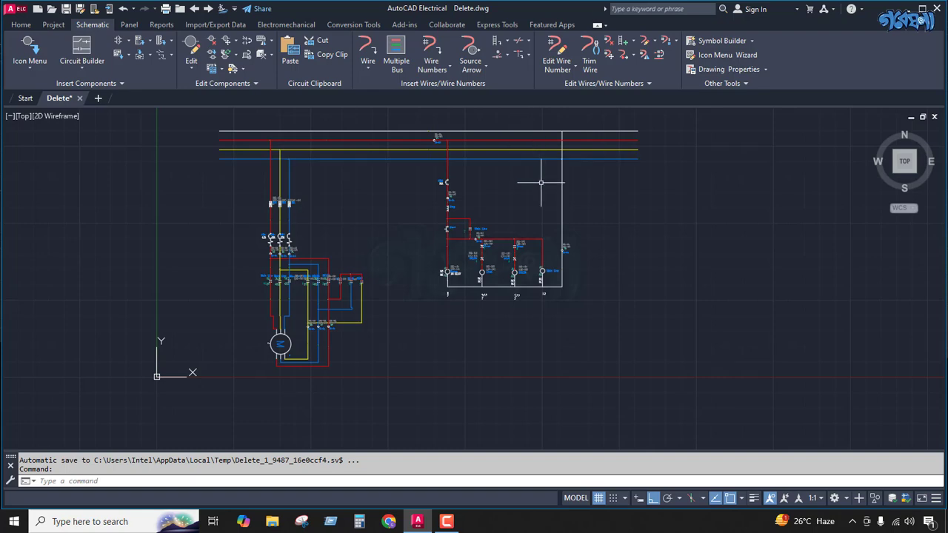
scroll(444, 207, down, 2)
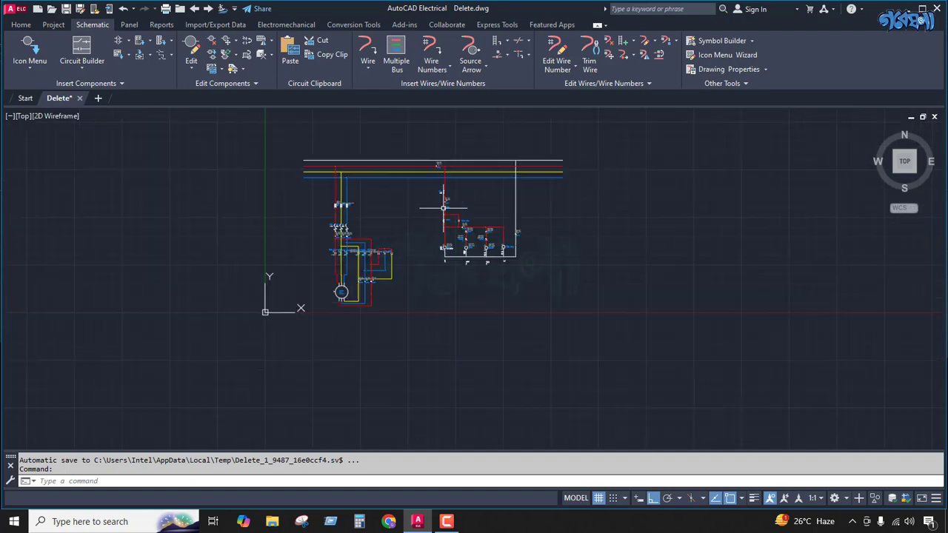
scroll(284, 169, up, 2)
scroll(296, 160, up, 4)
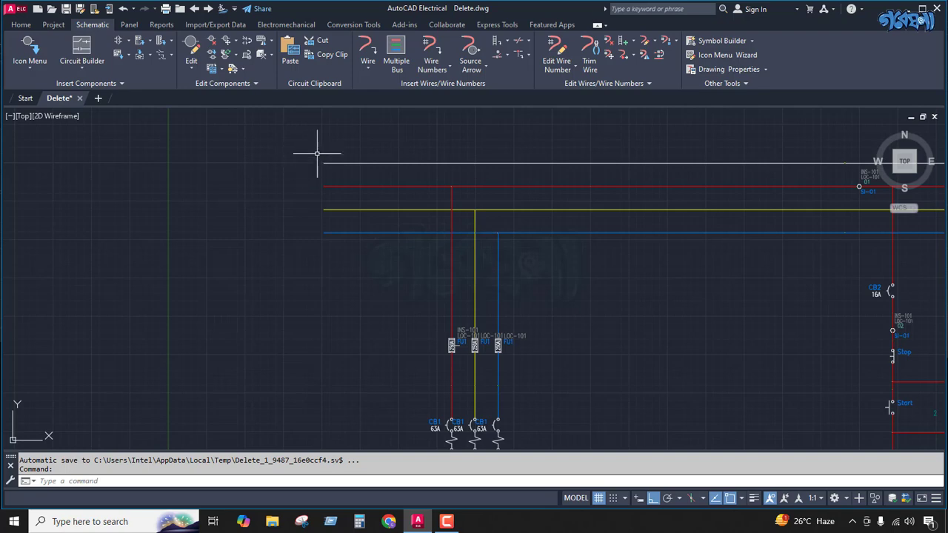
scroll(286, 170, down, 5)
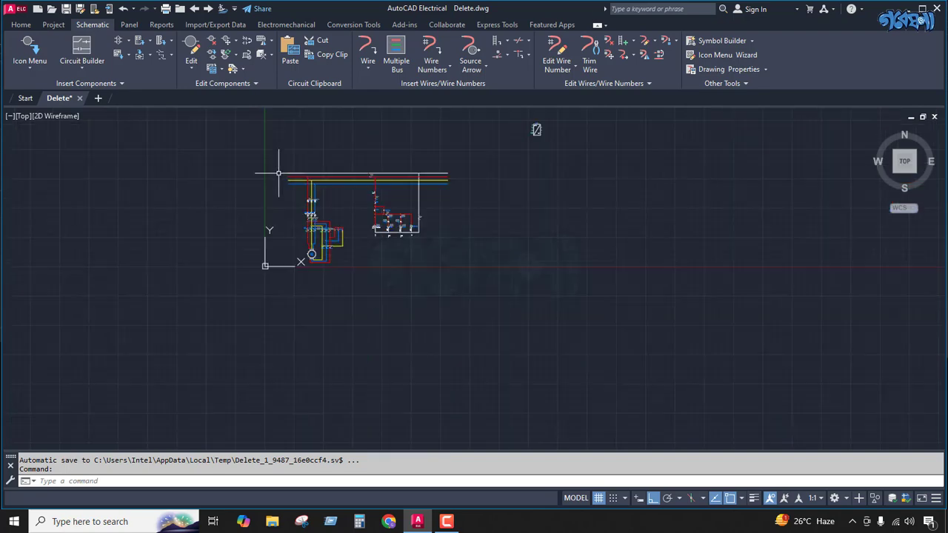
scroll(540, 111, up, 3)
scroll(522, 168, up, 6)
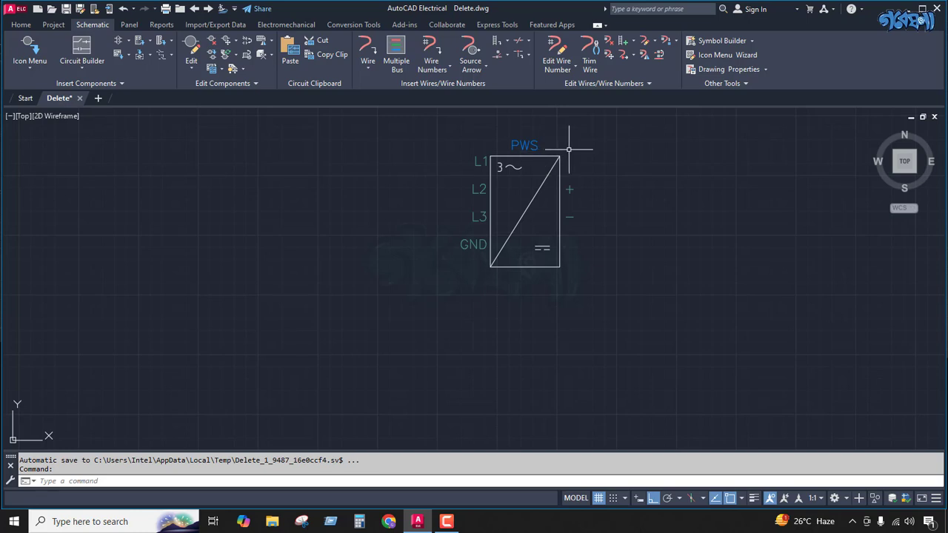
scroll(558, 148, down, 4)
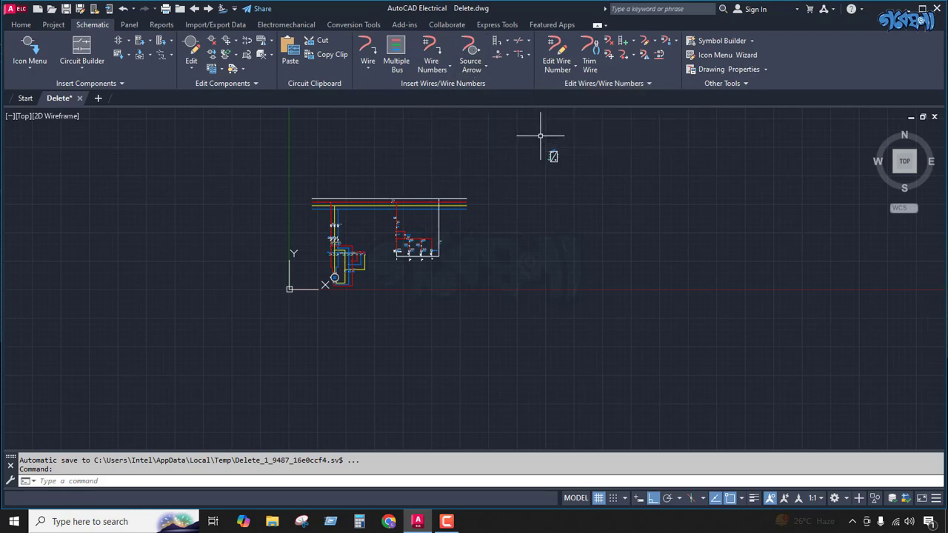
scroll(549, 154, up, 4)
scroll(549, 154, up, 4)
scroll(535, 148, down, 4)
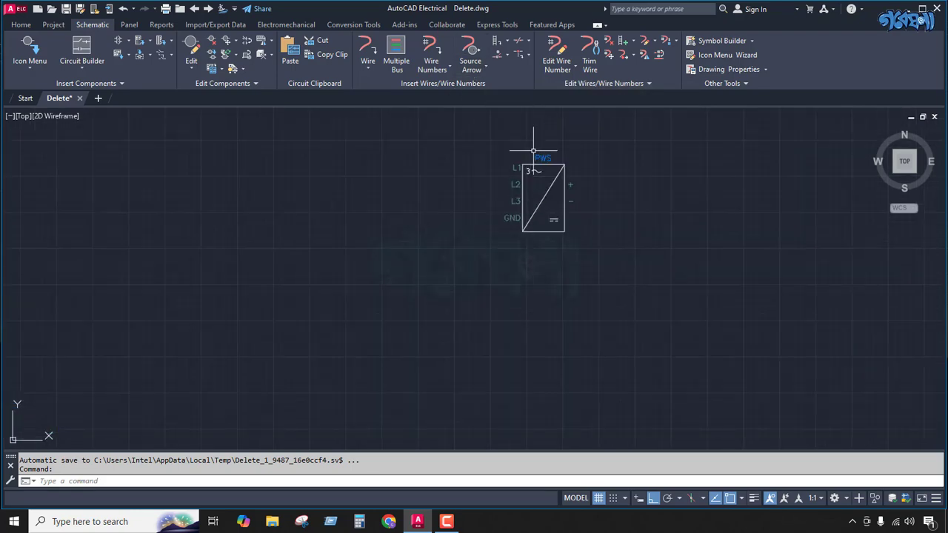
scroll(508, 186, up, 4)
scroll(496, 190, down, 2)
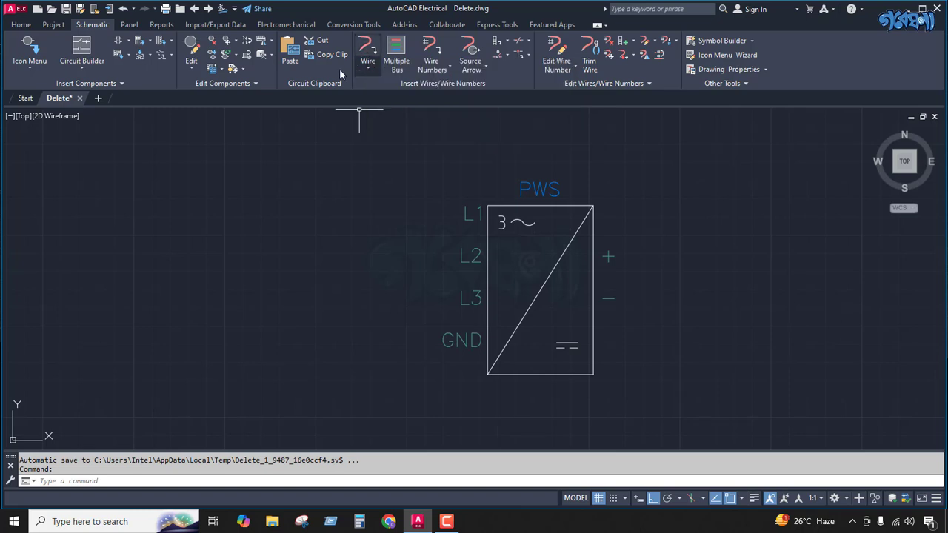
Step: Draw a multiple wire bus starting at the component, running short horizontal wires outward from the PWS symbol's L1, L2, L3 and GND terminals
click(397, 47)
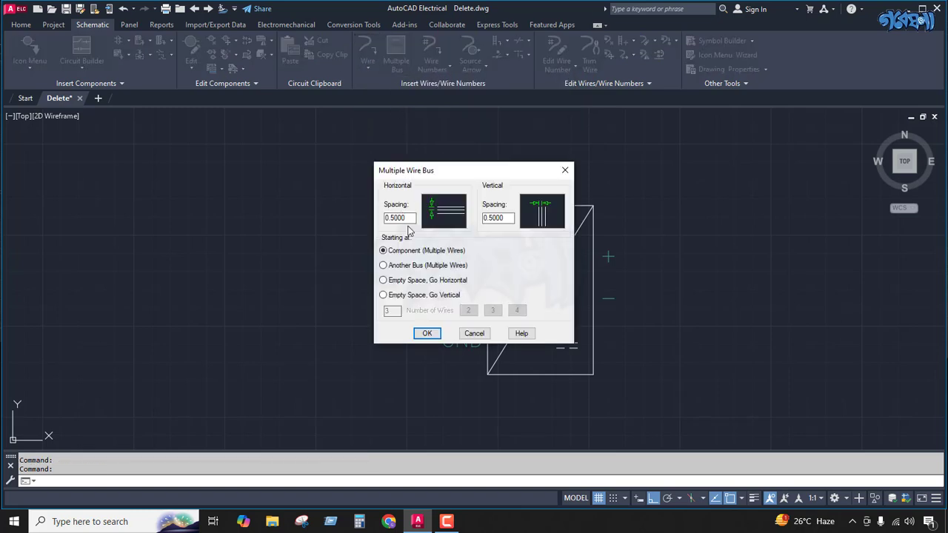
click(426, 333)
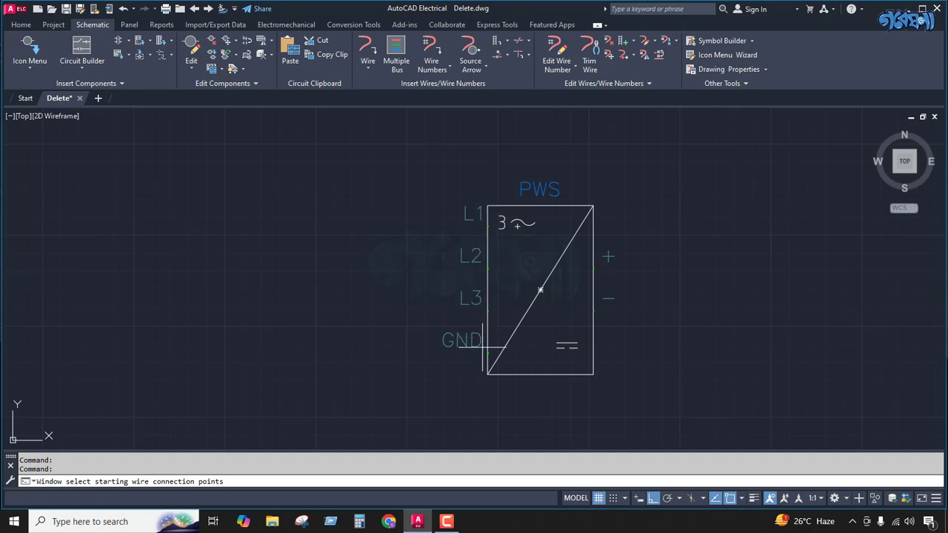
click(505, 184)
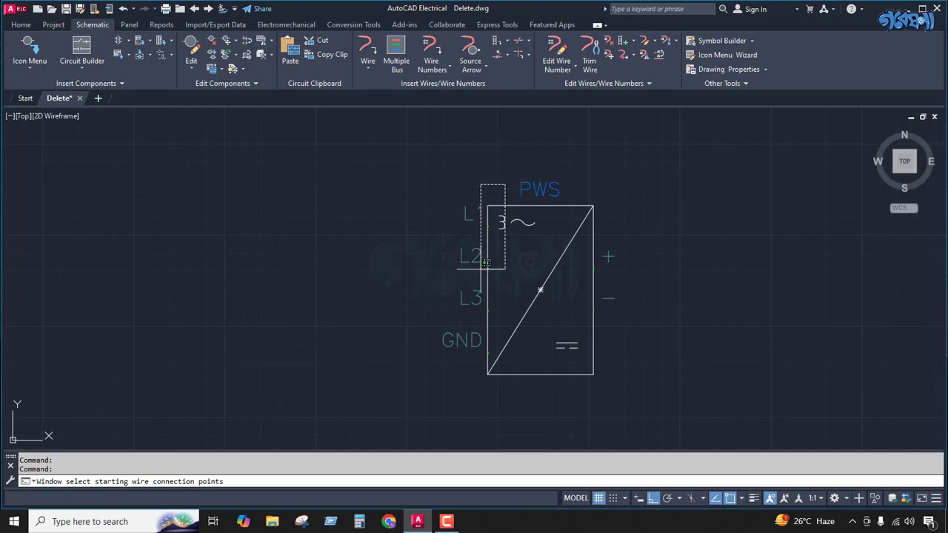
click(435, 373)
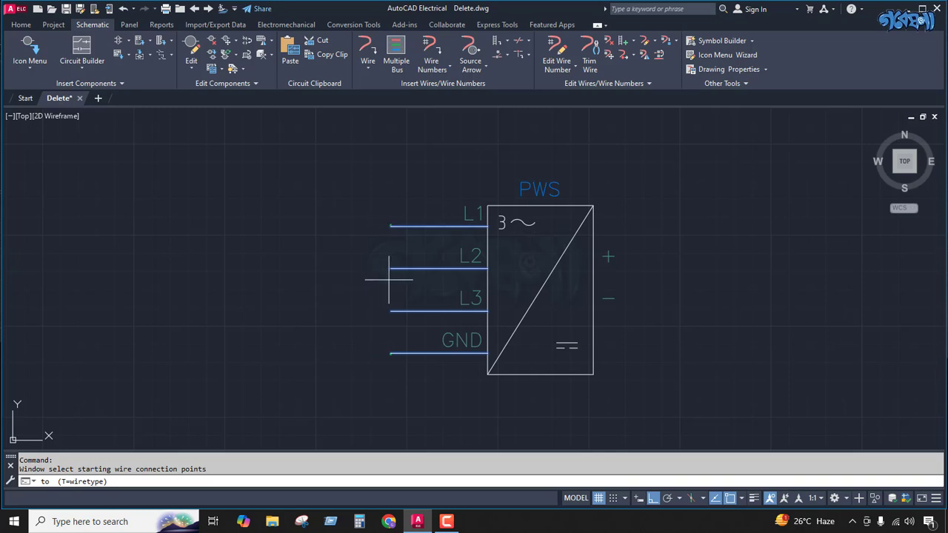
scroll(377, 280, down, 5)
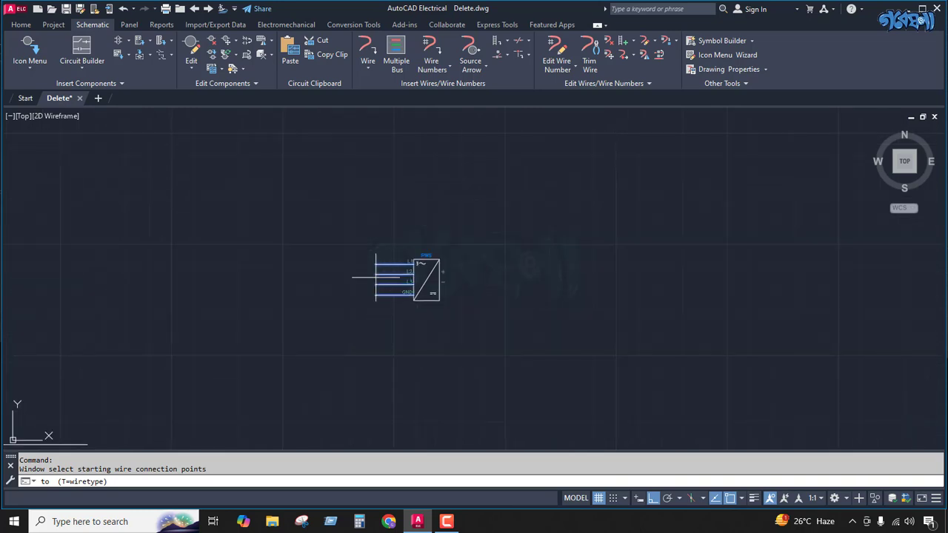
scroll(404, 272, down, 3)
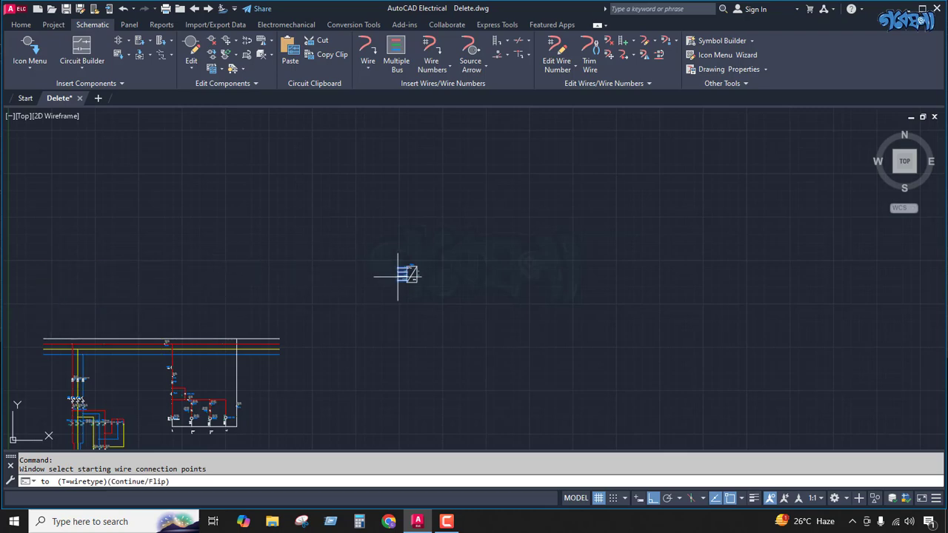
scroll(393, 274, up, 5)
click(366, 278)
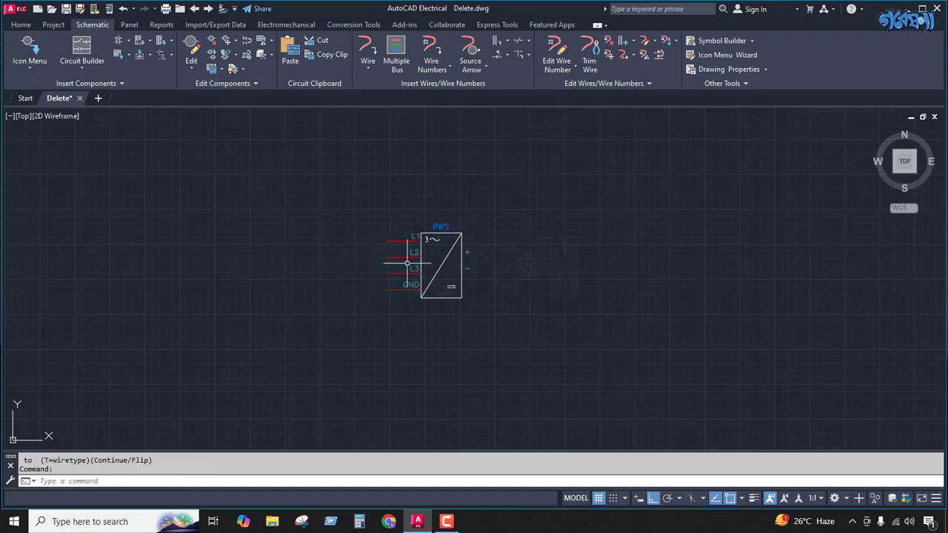
Step: Start a source signal arrow at the free end of the PWS L1 wire and enter the signal code 101
scroll(387, 249, up, 4)
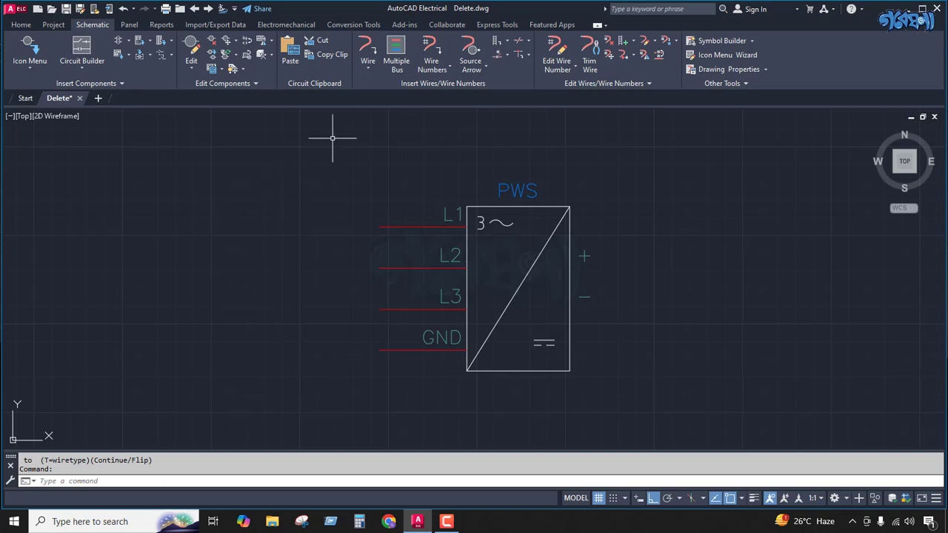
click(480, 63)
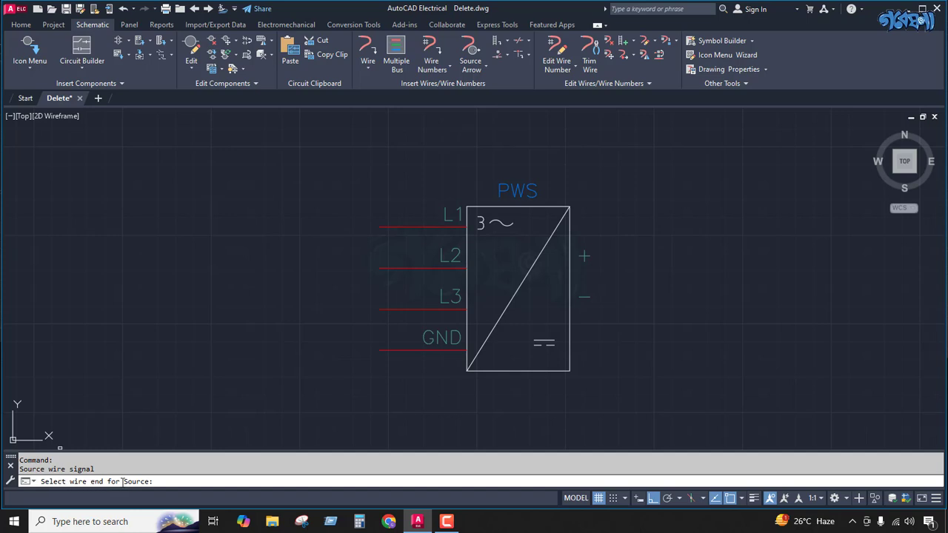
click(375, 228)
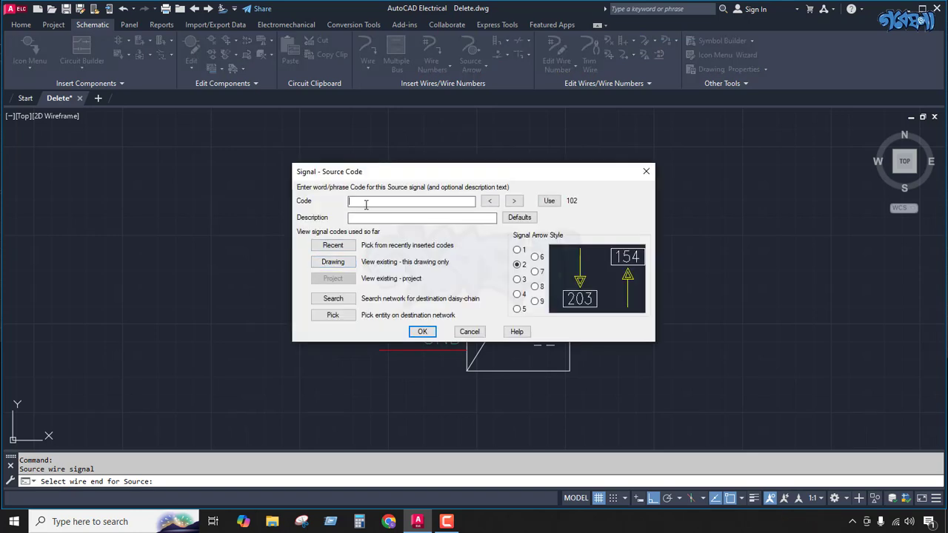
text(101)
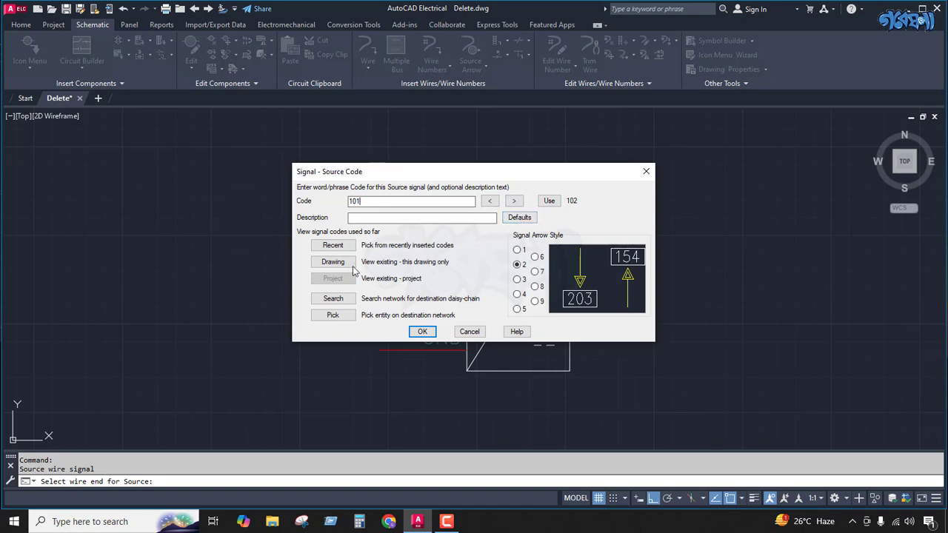
Step: Preview signal arrow styles 1 to 5, choose style 2 and insert the source arrow on the L1 wire
click(517, 251)
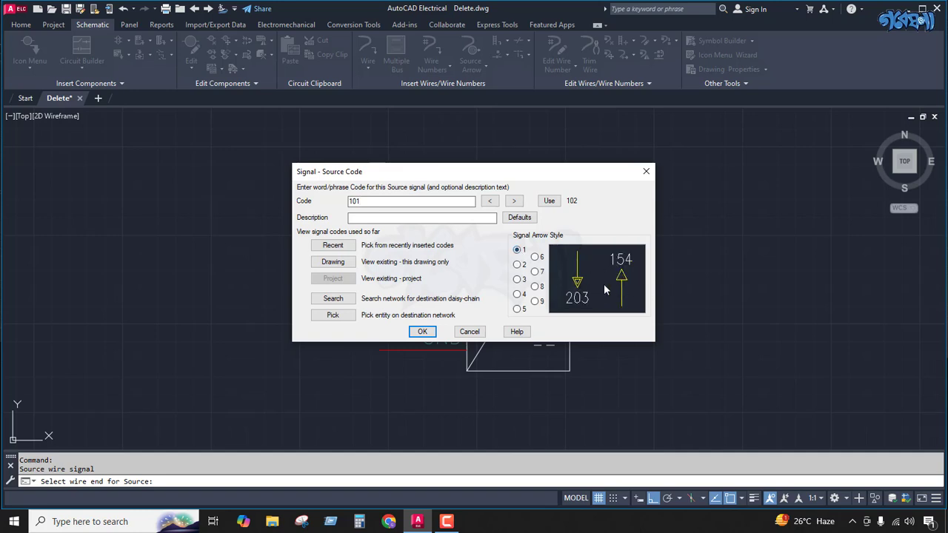
click(517, 265)
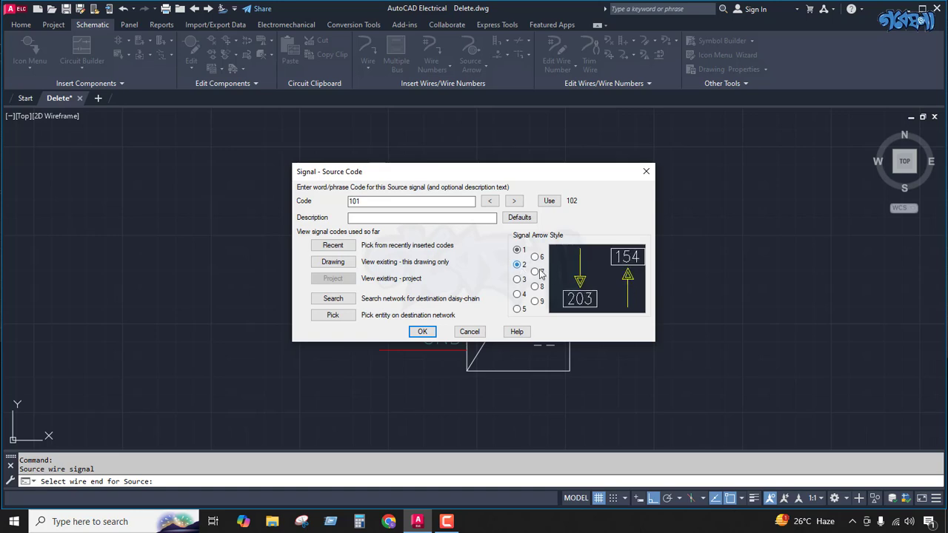
click(518, 280)
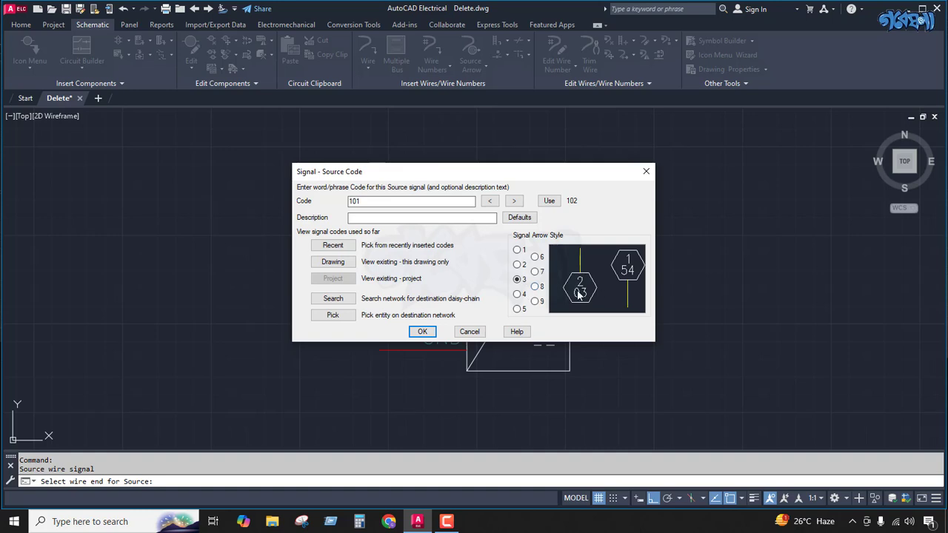
click(518, 295)
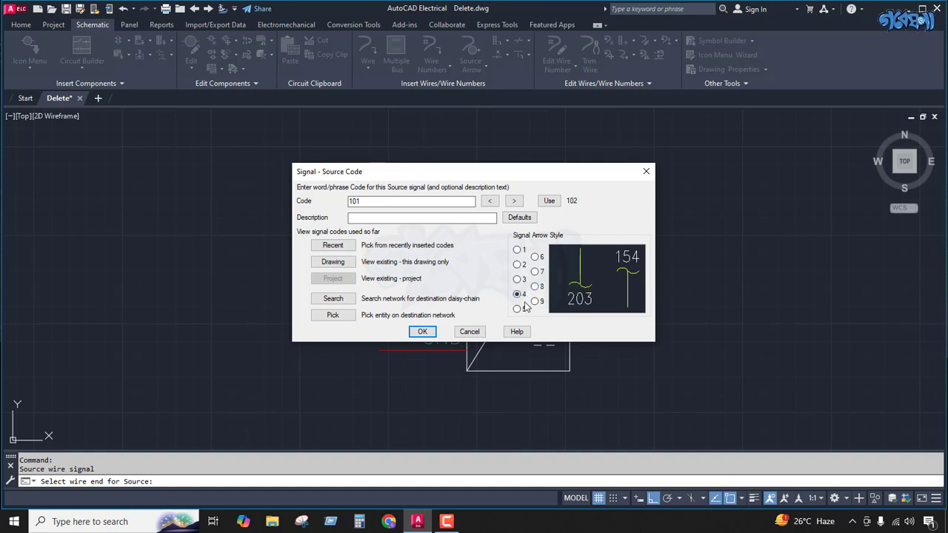
click(523, 310)
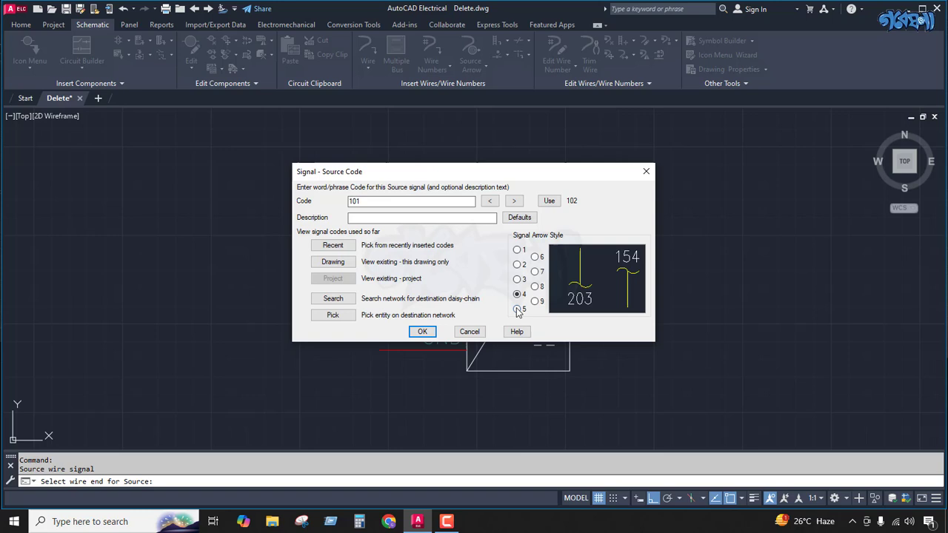
click(517, 252)
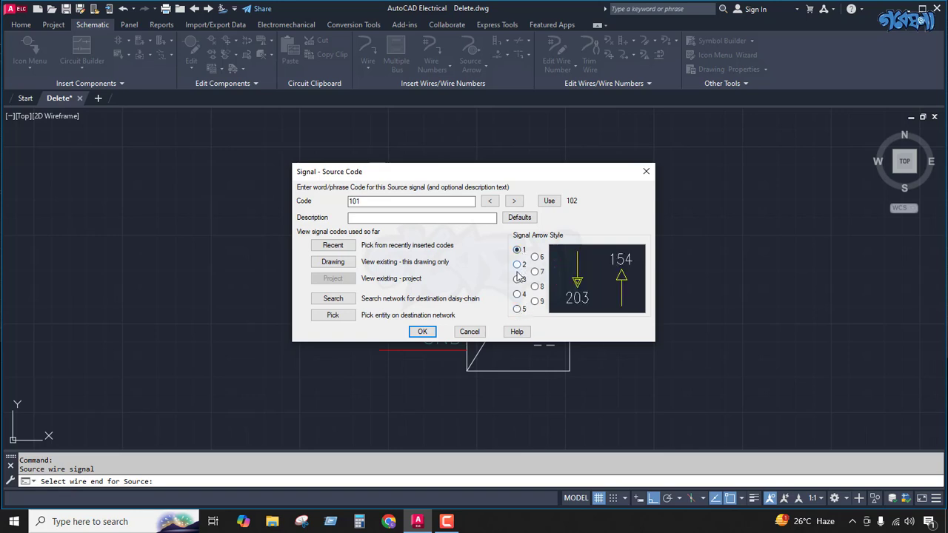
click(517, 265)
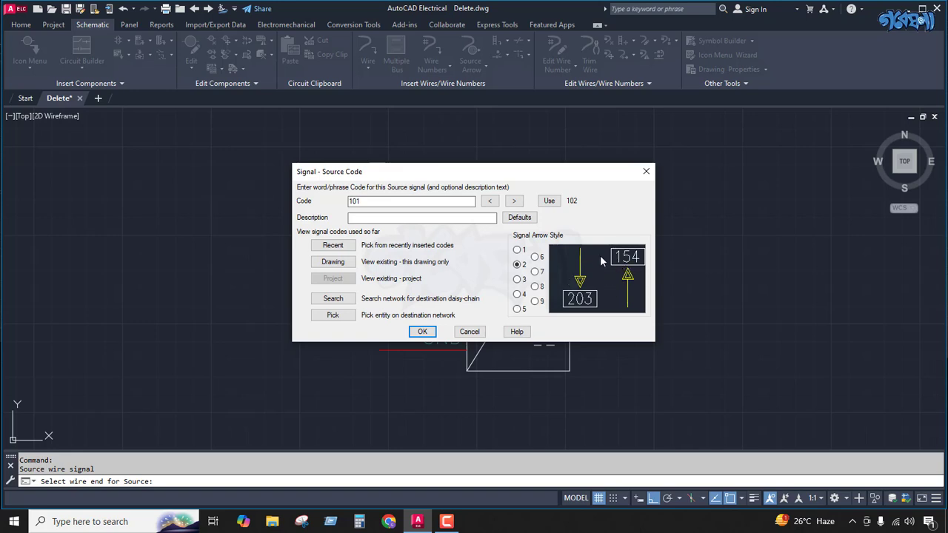
click(422, 331)
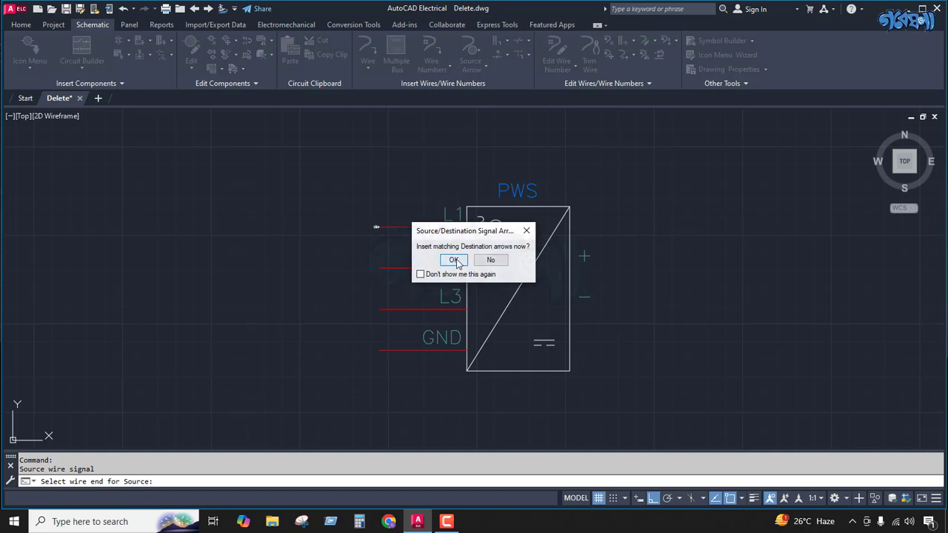
Step: Insert the matching destination arrow for code 101 at the free end of the PWS L2 wire
click(437, 260)
scroll(376, 227, up, 6)
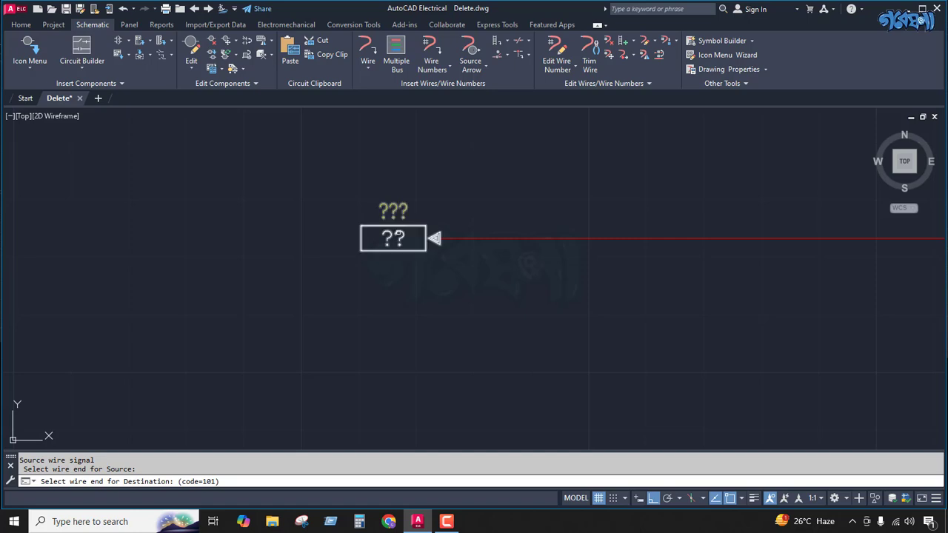
scroll(397, 212, down, 5)
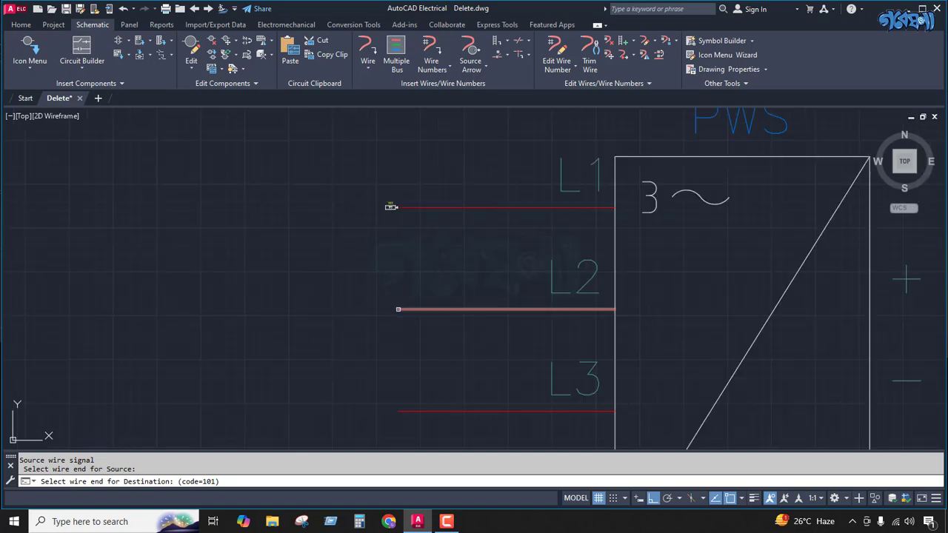
click(394, 307)
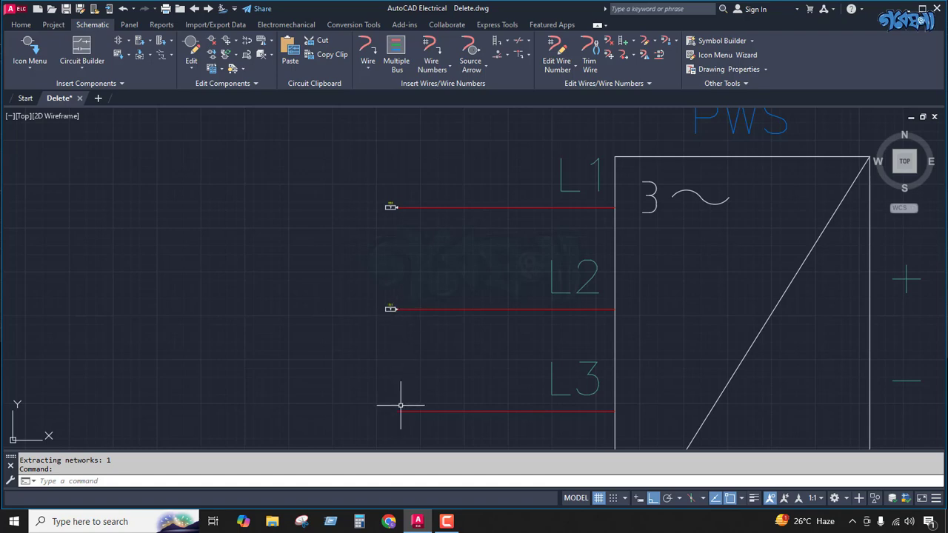
Step: Set the WIRENO attribute to 1001 and XREF to 01 on the source arrow of the PWS L1 wire
scroll(413, 267, down, 2)
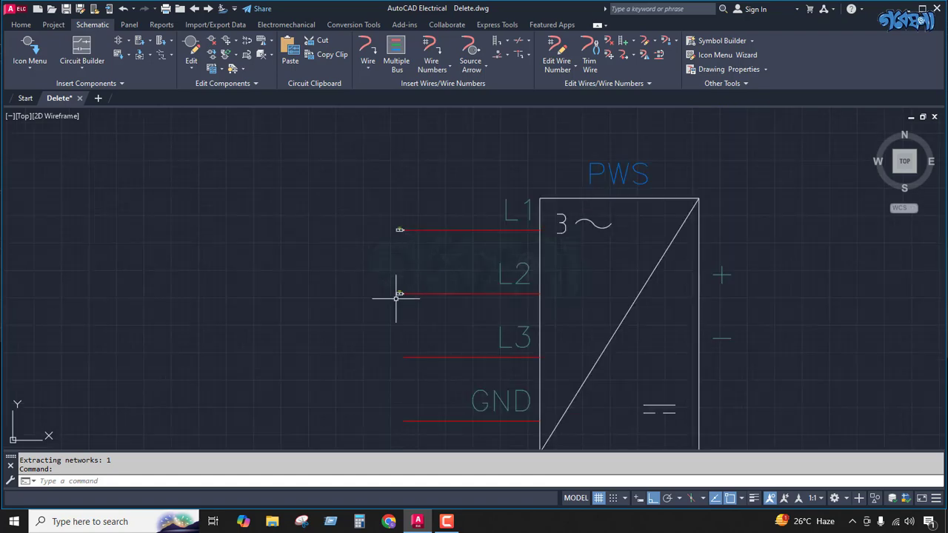
scroll(391, 295, up, 5)
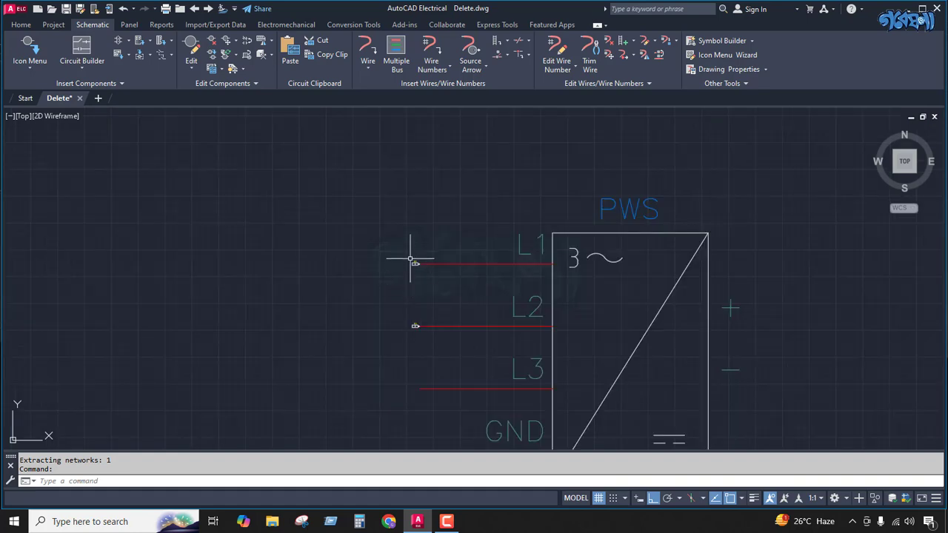
scroll(417, 271, up, 4)
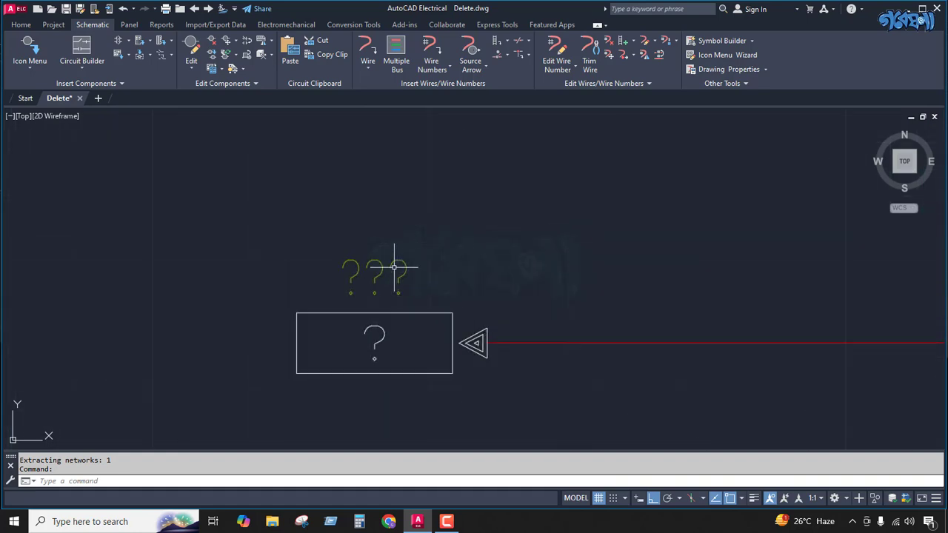
double_click(400, 280)
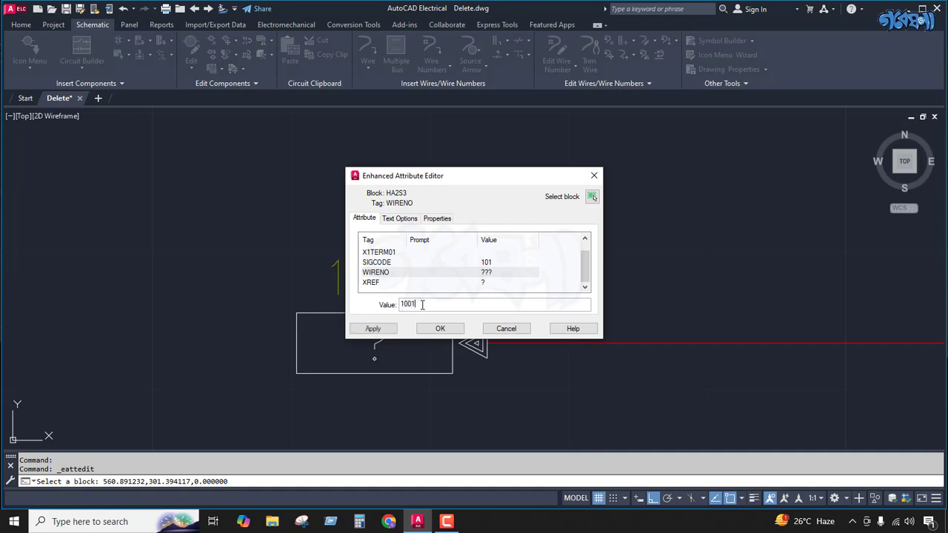
click(478, 288)
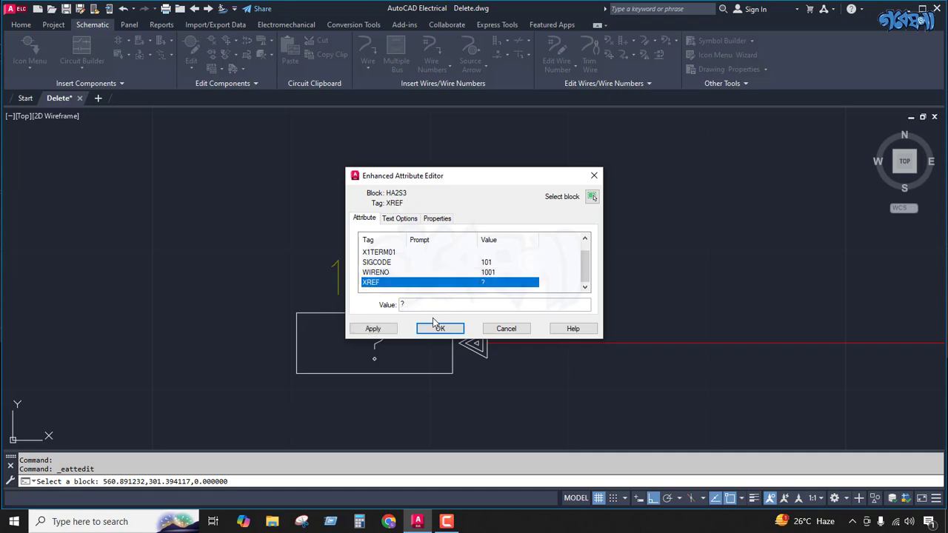
click(415, 306)
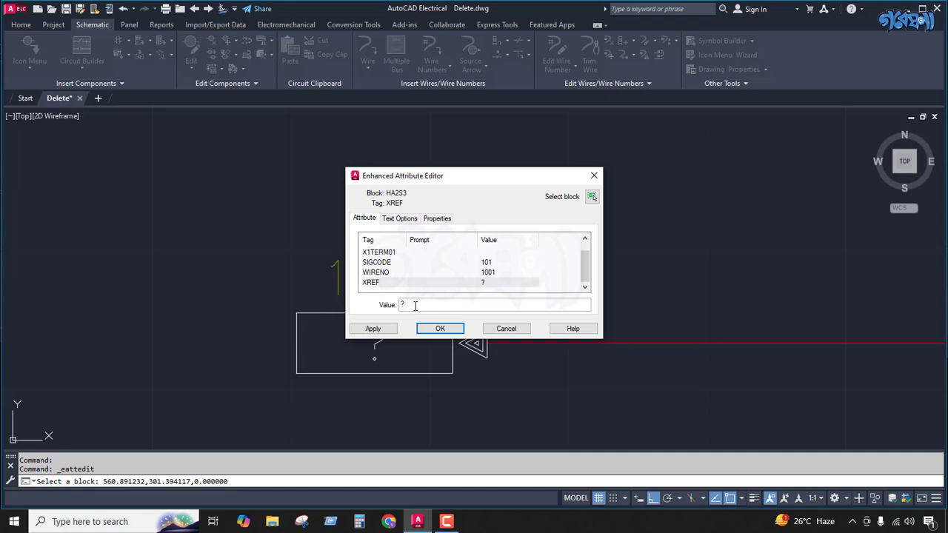
click(374, 329)
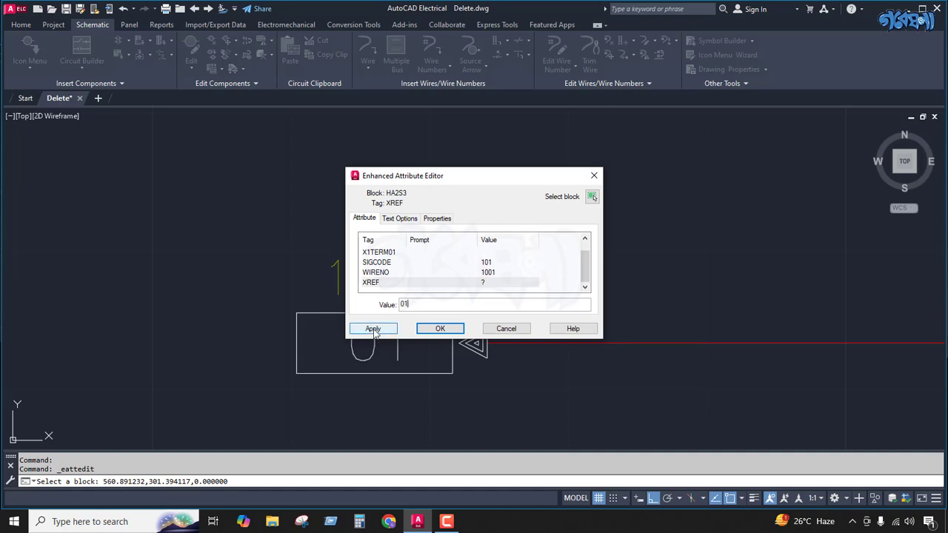
click(437, 329)
Step: Set the WIRENO attribute to 1002 and XREF to 2 on the destination arrow of the PWS L2 wire
scroll(383, 262, down, 7)
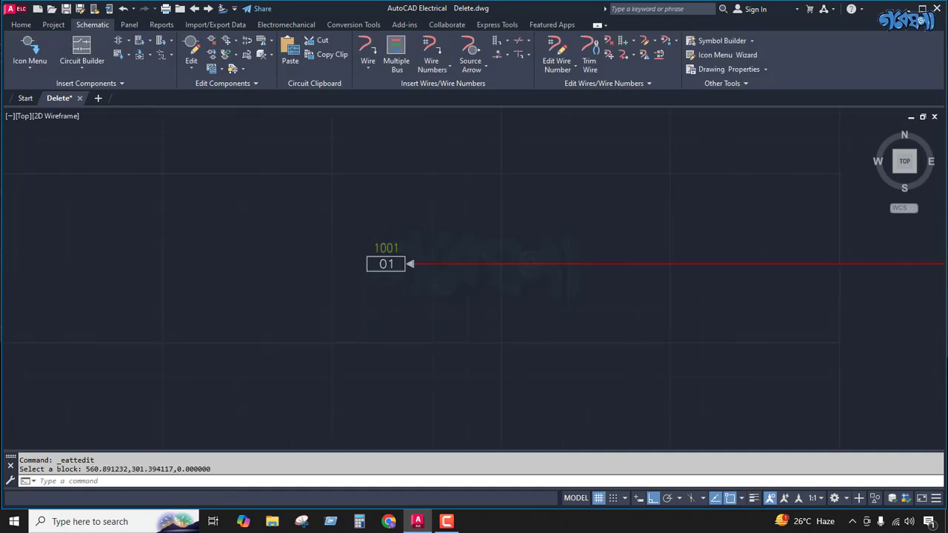
scroll(383, 252, up, 5)
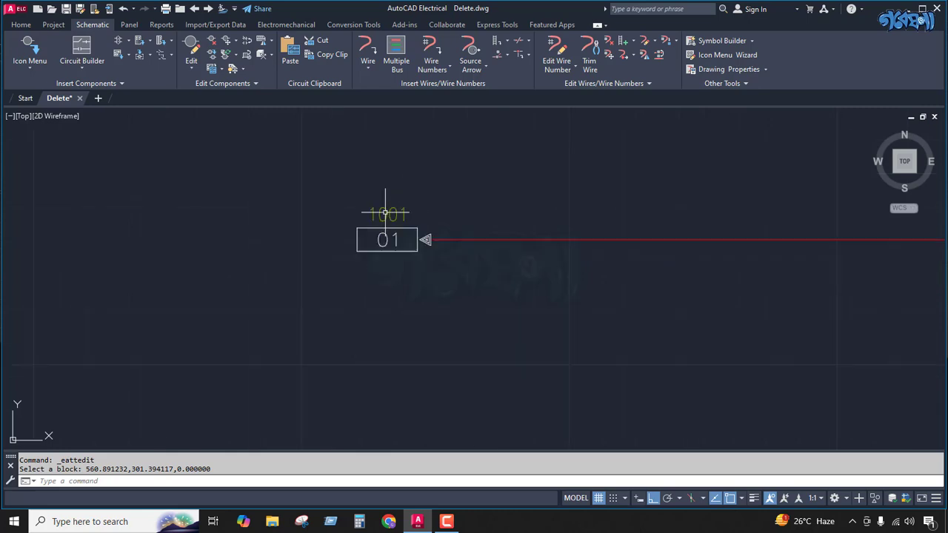
scroll(400, 212, down, 5)
scroll(389, 323, up, 5)
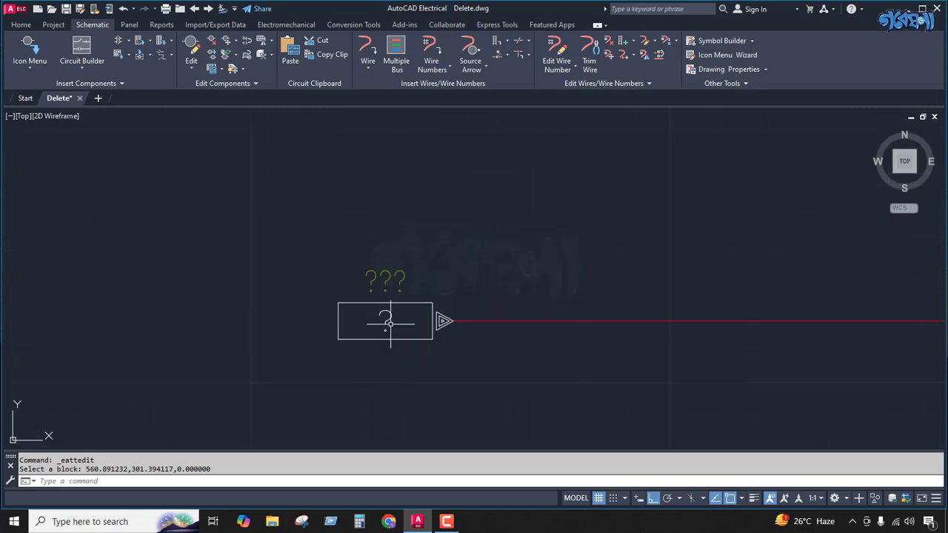
double_click(385, 277)
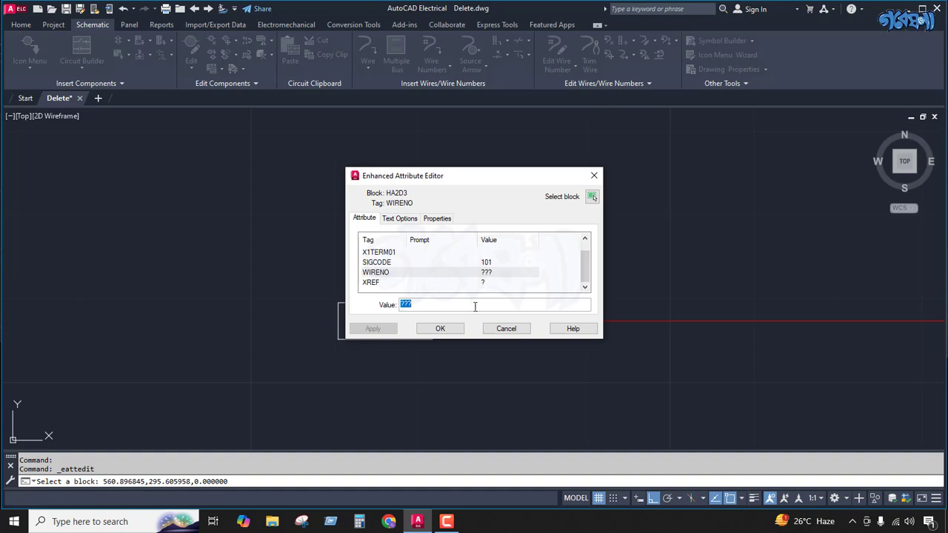
click(444, 304)
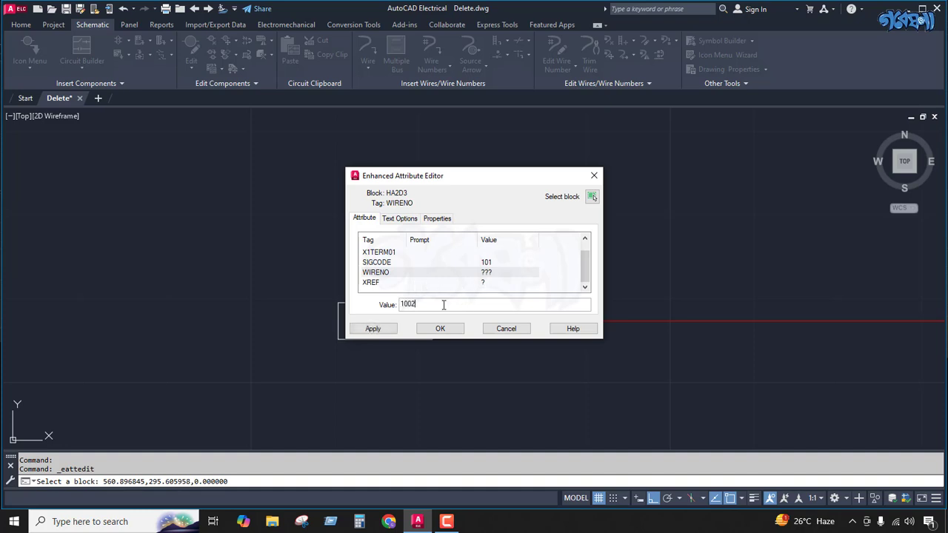
text(1002)
click(465, 286)
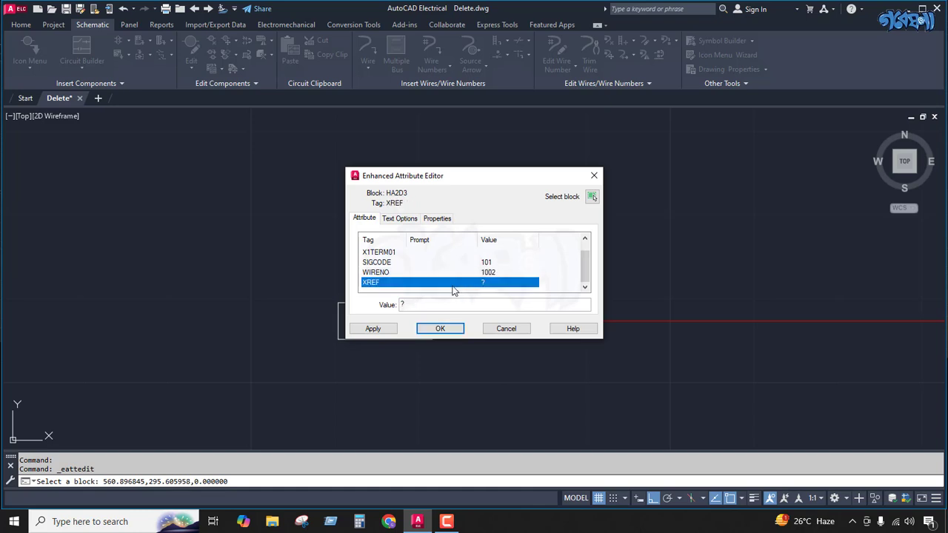
click(406, 304)
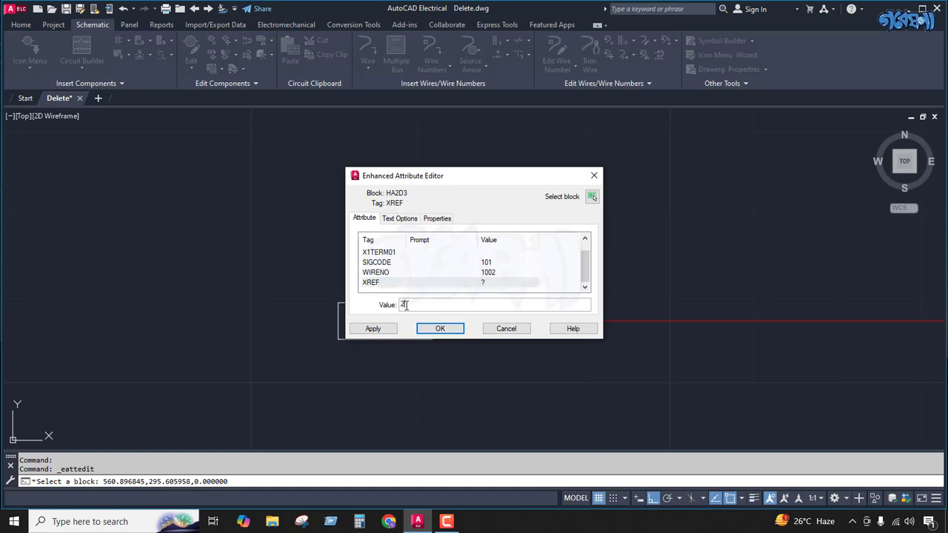
text(2)
click(440, 328)
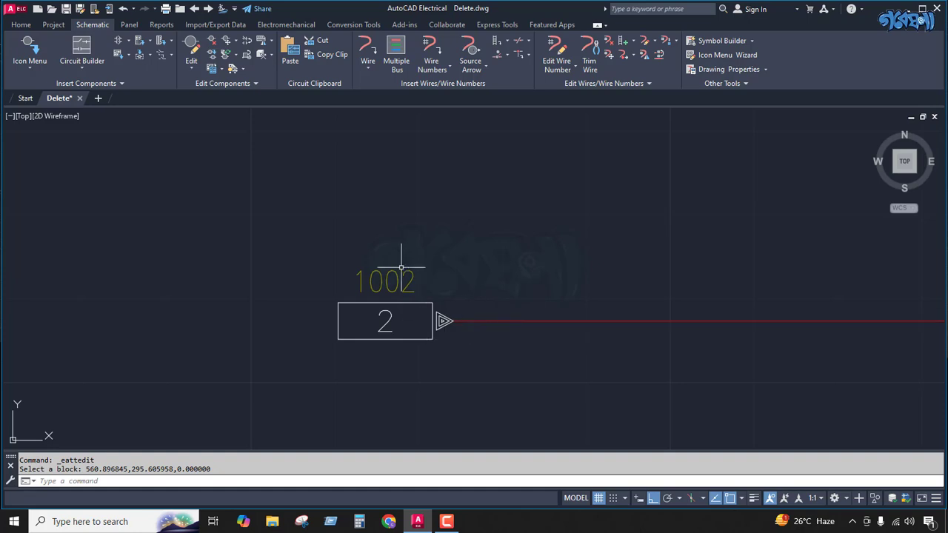
Step: Insert a style 2 source arrow with signal code 103 on the L3 wire and its matching destination arrow on the GND wire
scroll(401, 268, down, 5)
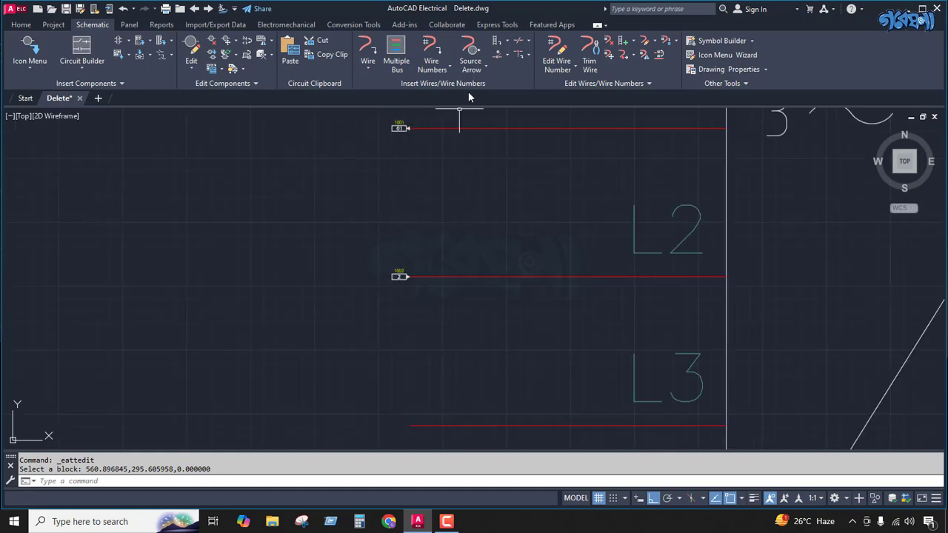
click(471, 56)
scroll(461, 252, down, 2)
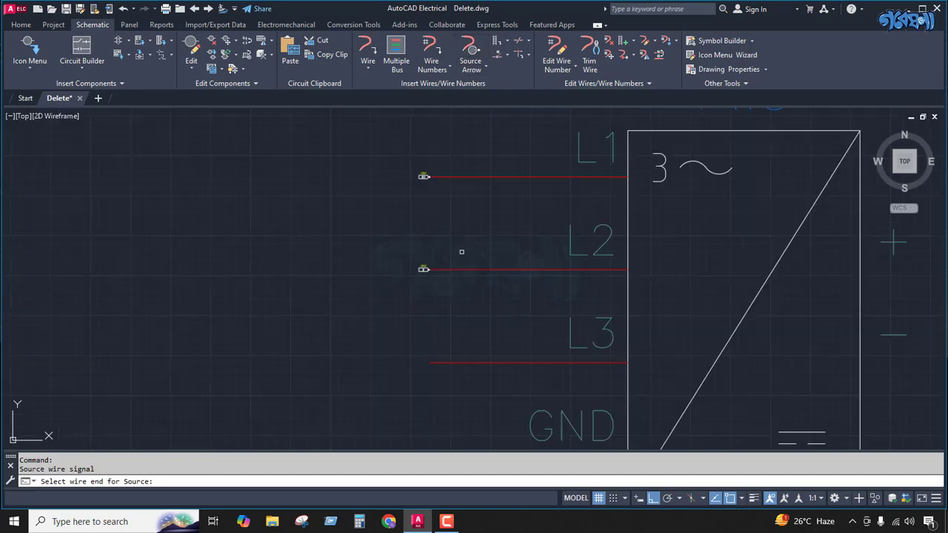
scroll(462, 252, down, 1)
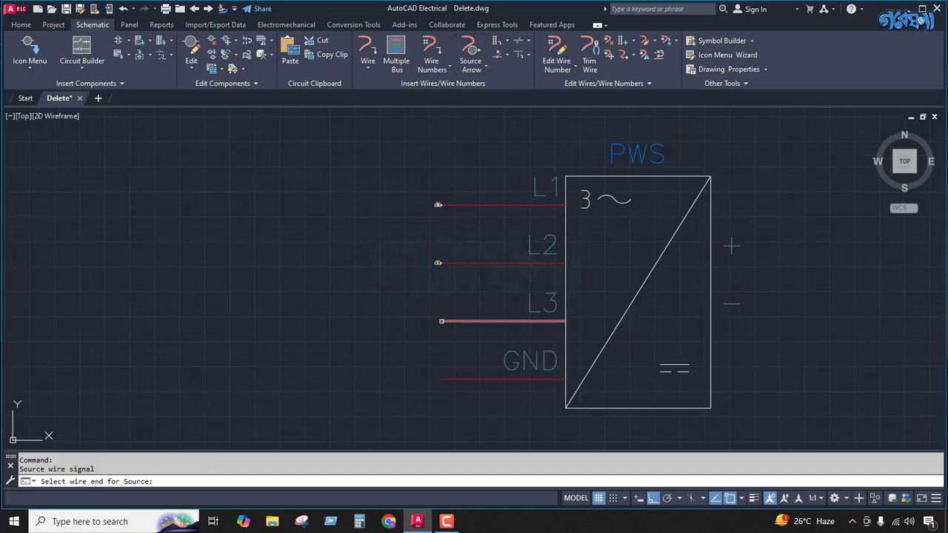
click(442, 322)
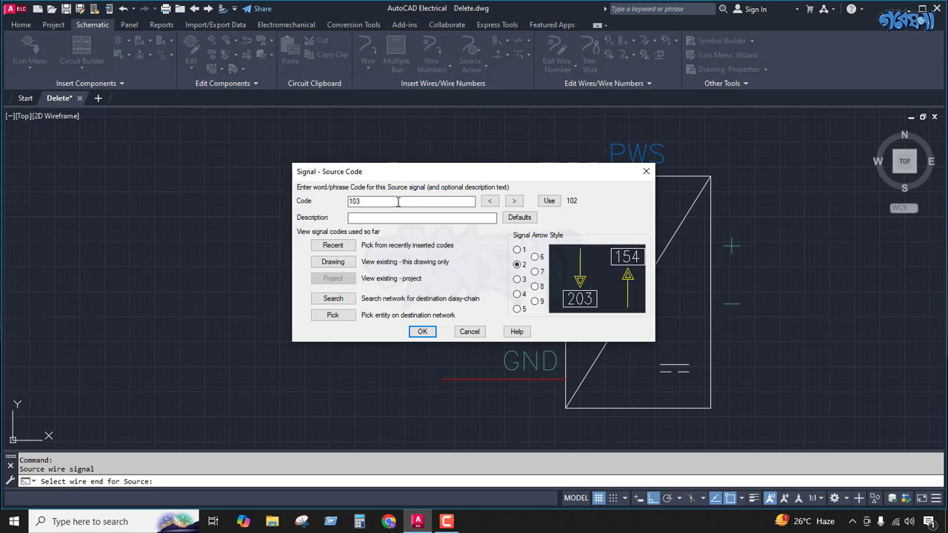
click(422, 331)
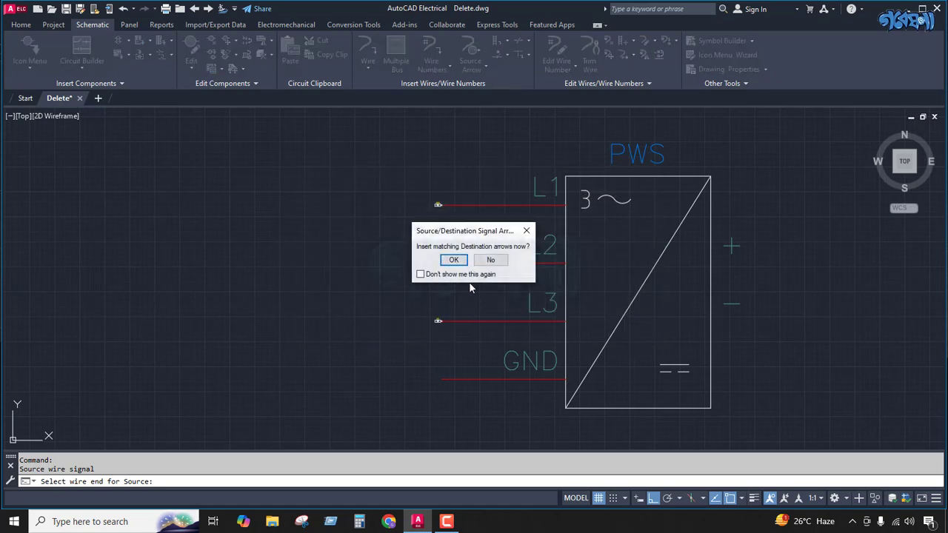
click(453, 259)
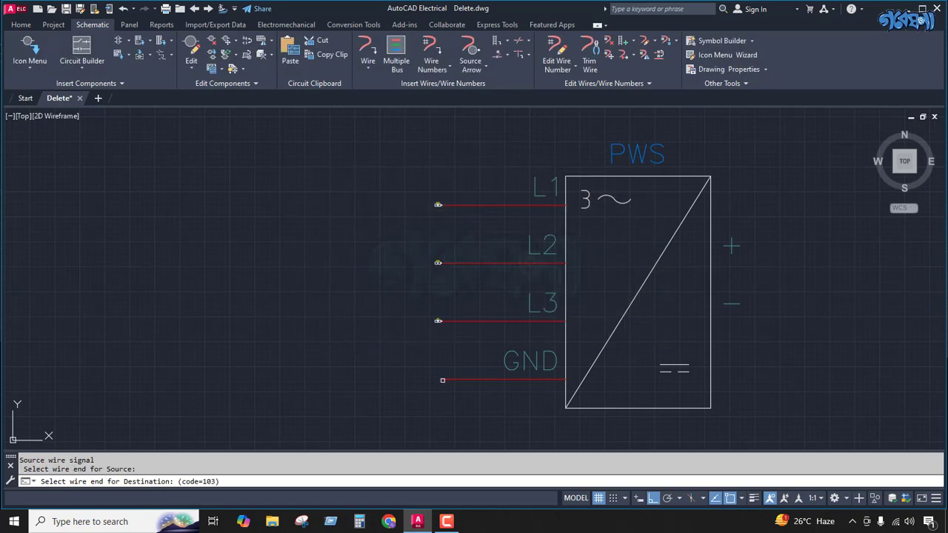
click(441, 380)
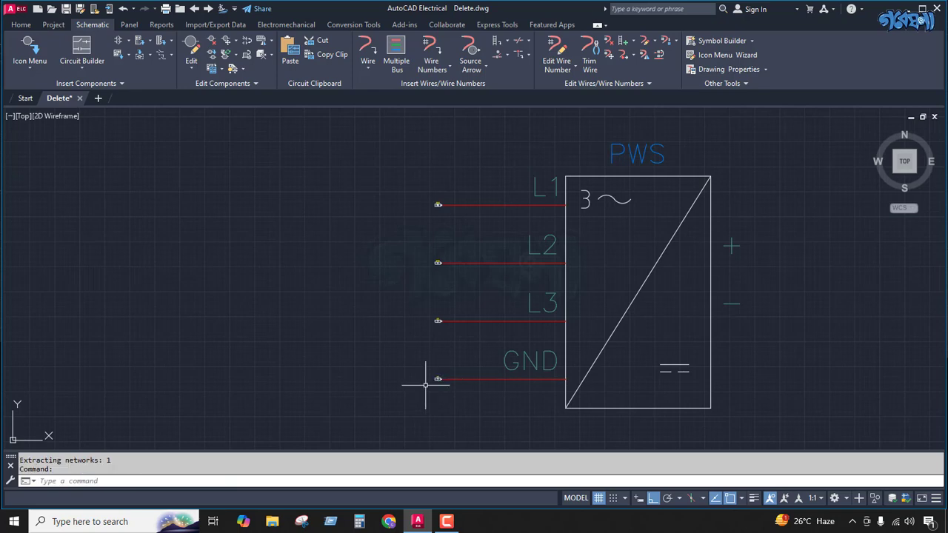
Step: Change the SIGCODE attribute of the L2 wire's destination arrow to 102
scroll(436, 382, up, 5)
scroll(431, 367, down, 5)
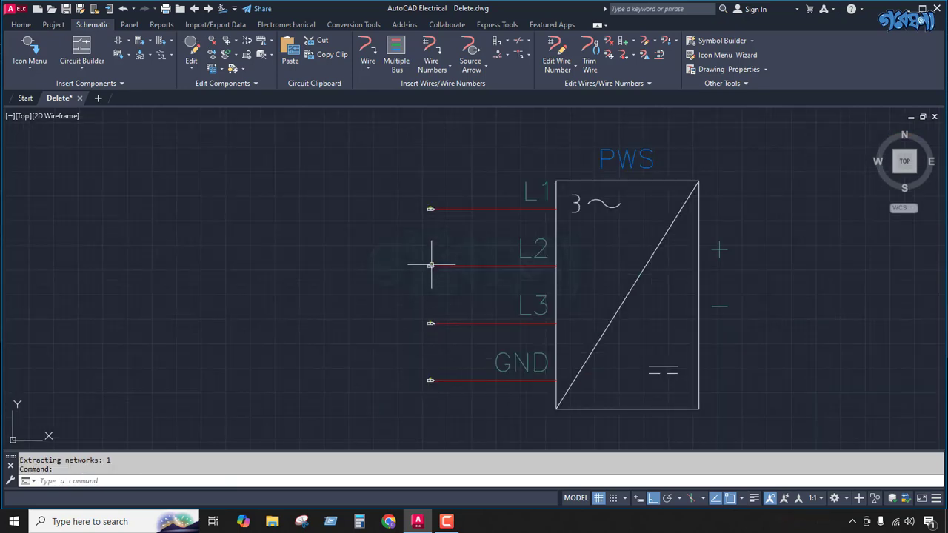
scroll(431, 264, up, 5)
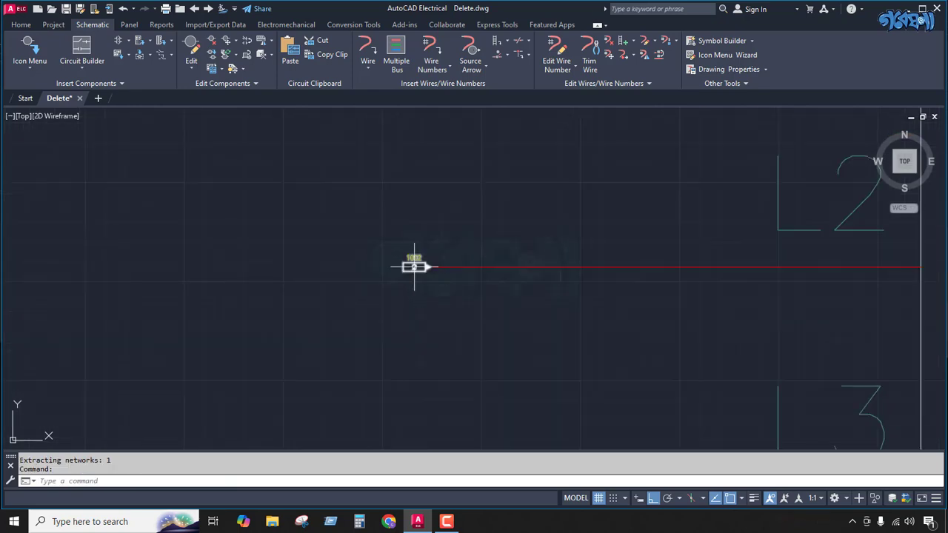
double_click(414, 267)
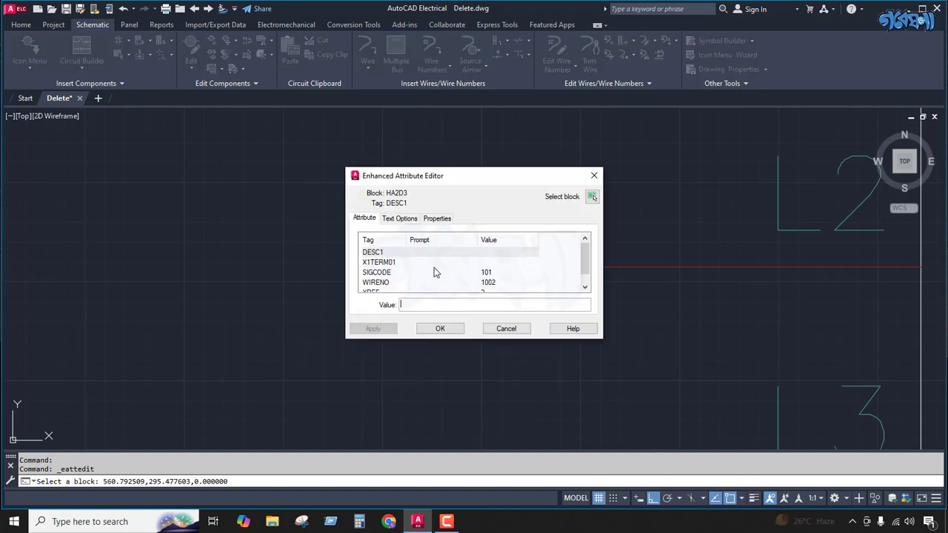
click(448, 273)
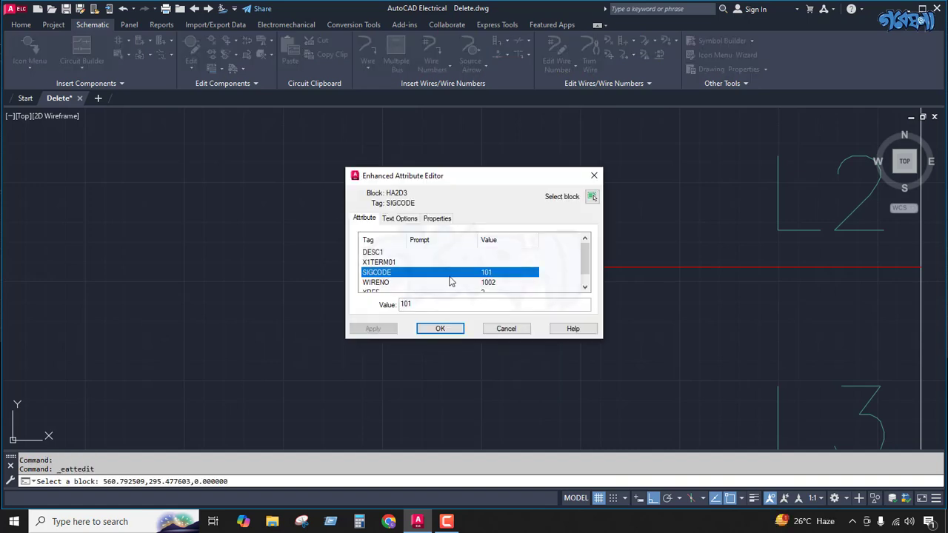
click(424, 302)
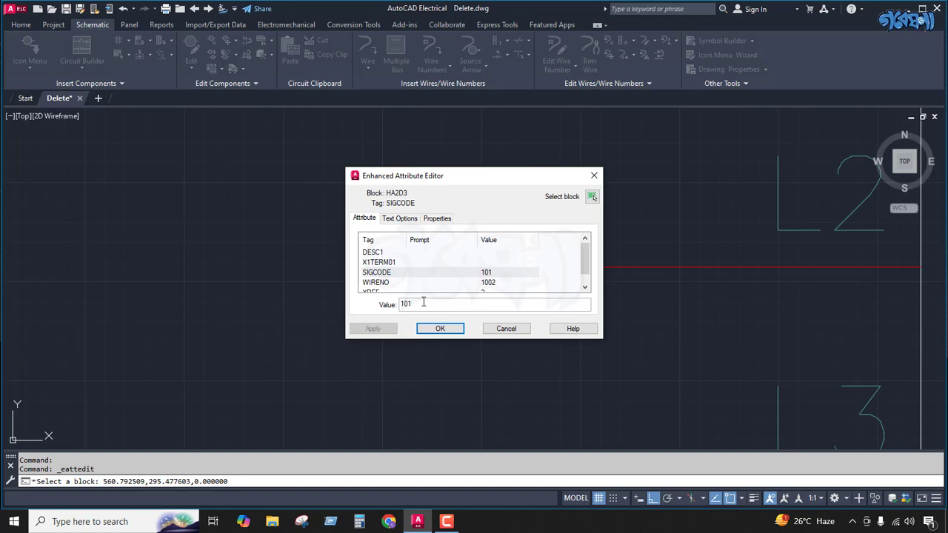
text(2)
click(440, 328)
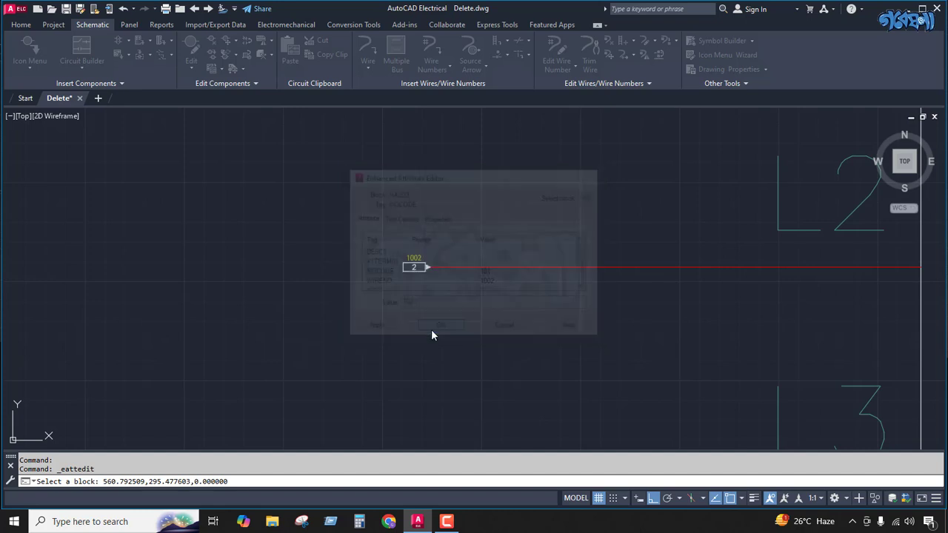
Step: Set the WIRENO attribute to 1003 and XREF to 03 on the source arrow of the L3 wire
scroll(415, 274, down, 3)
scroll(408, 237, up, 3)
scroll(410, 311, up, 2)
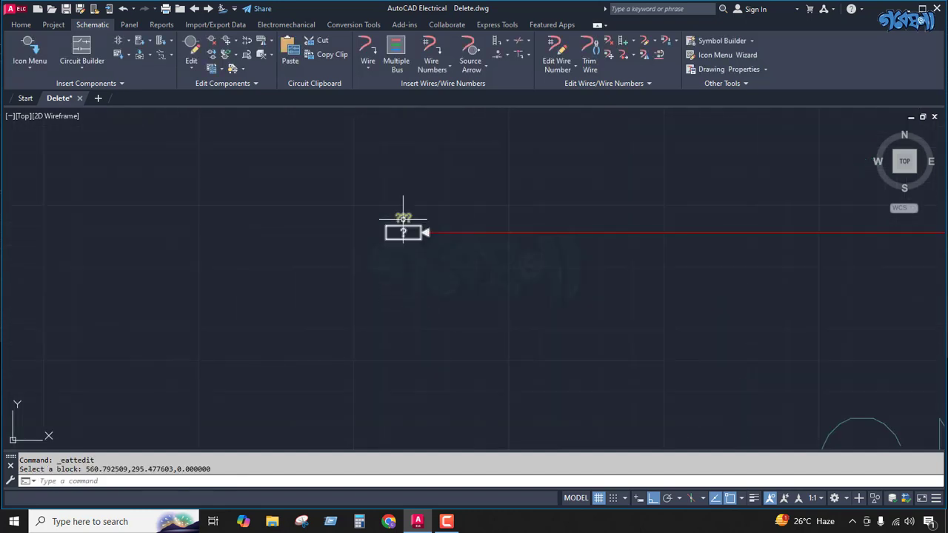
double_click(404, 229)
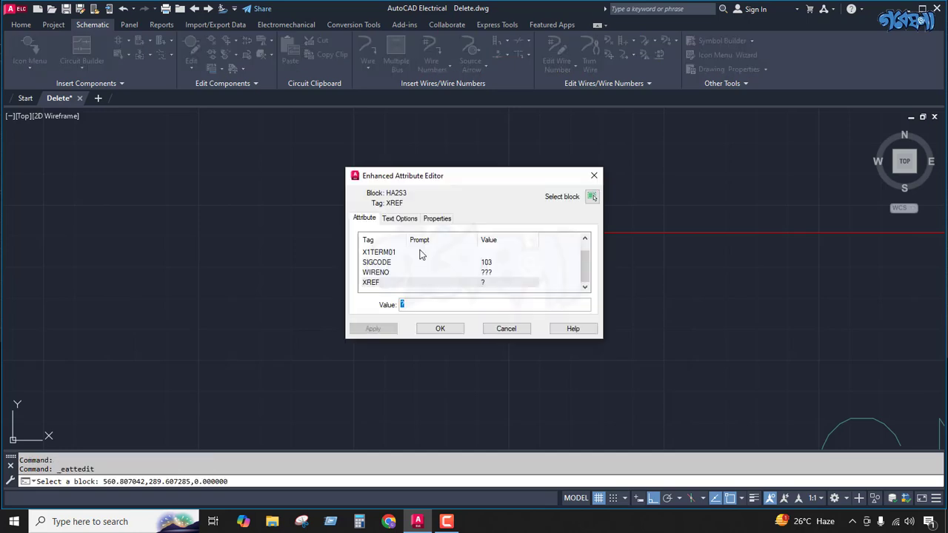
click(487, 274)
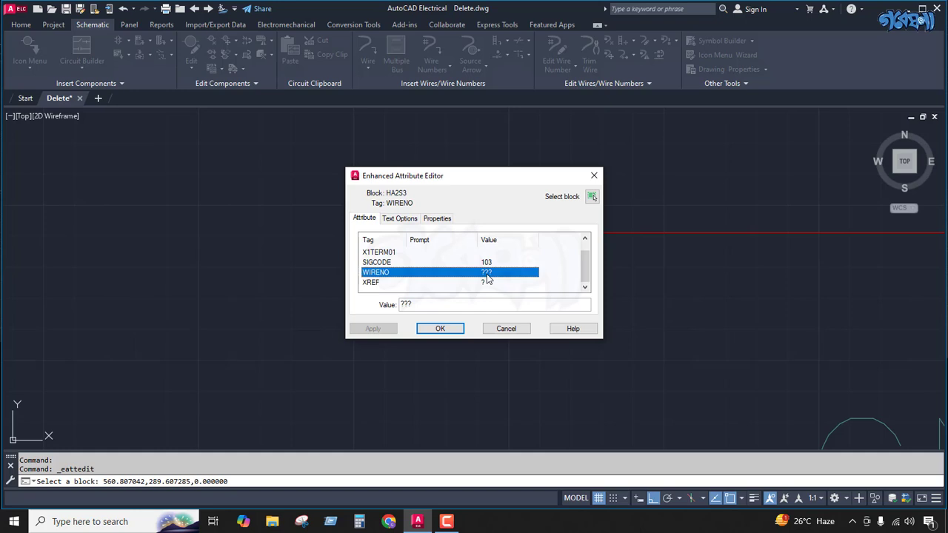
click(419, 302)
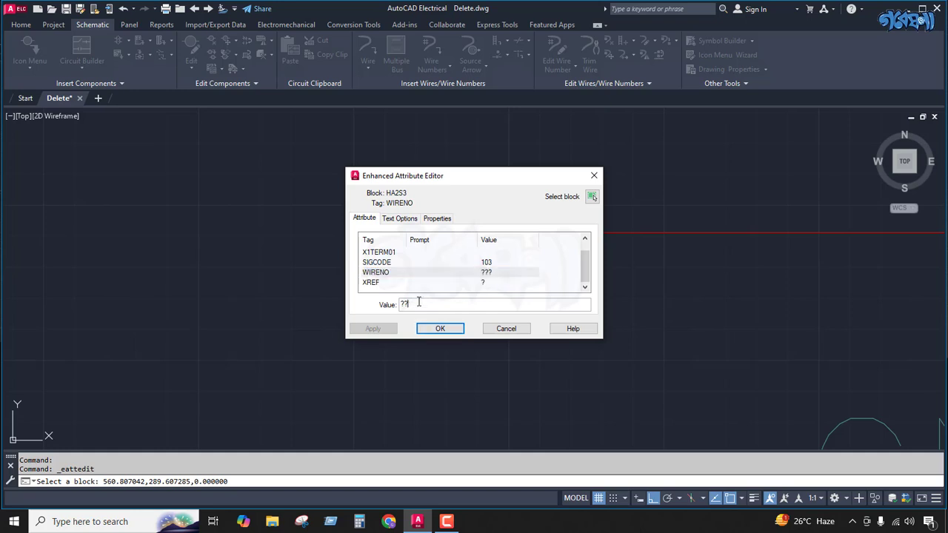
key(BackSpace)
key(BackSpace)
text(1003)
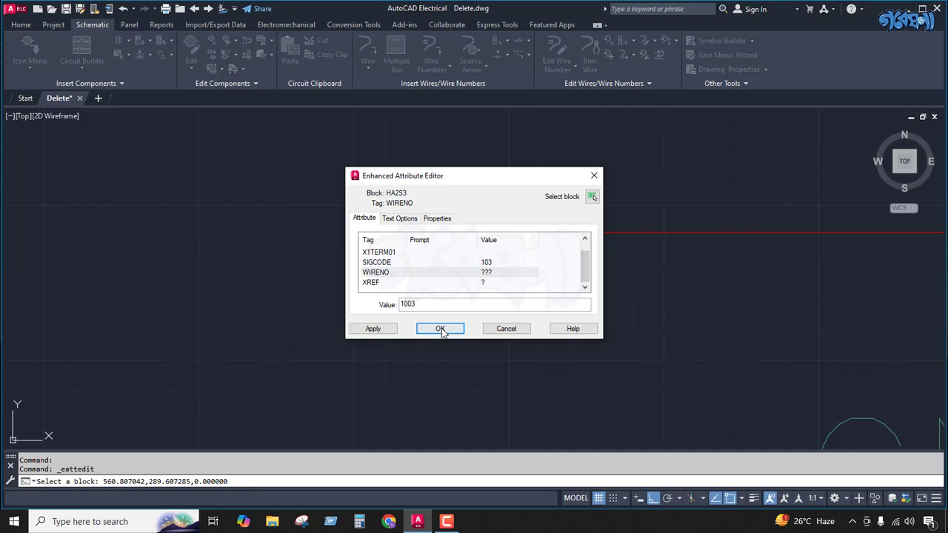
click(440, 329)
double_click(402, 233)
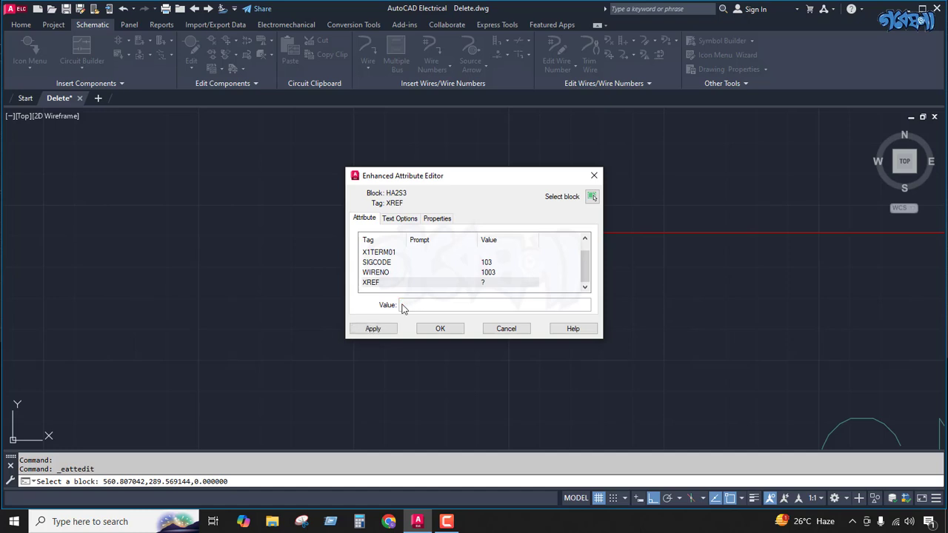
click(437, 328)
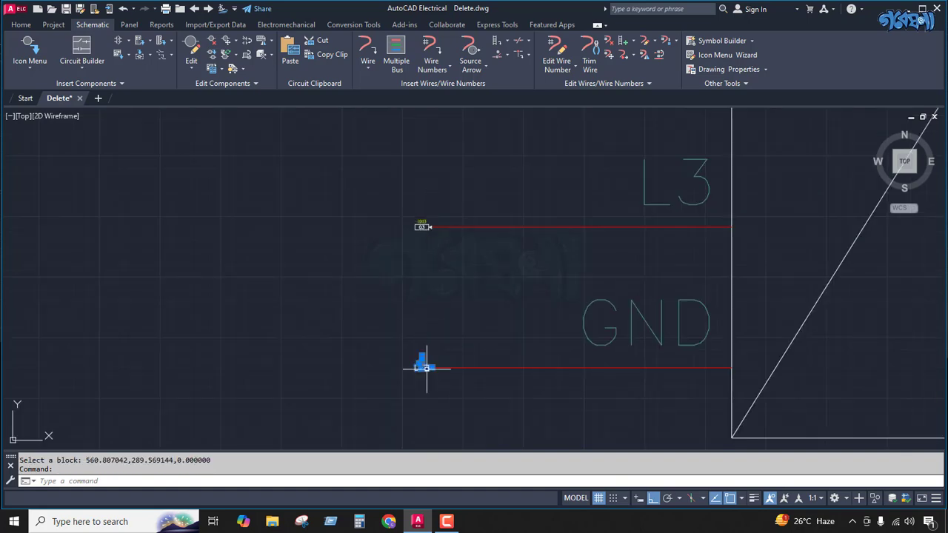
Step: Set the SIGCODE attribute to 104 and WIRENO to 1004 on the destination arrow of the GND wire
double_click(423, 368)
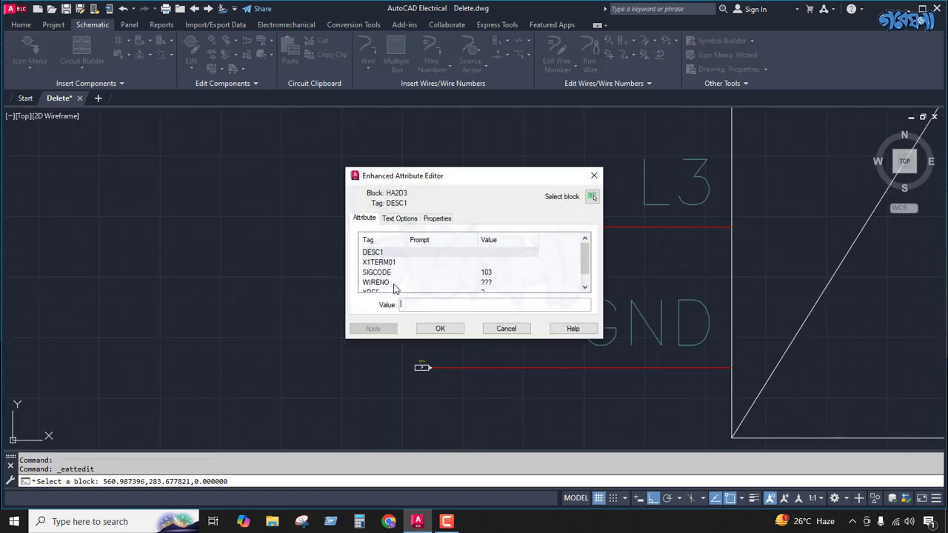
click(396, 283)
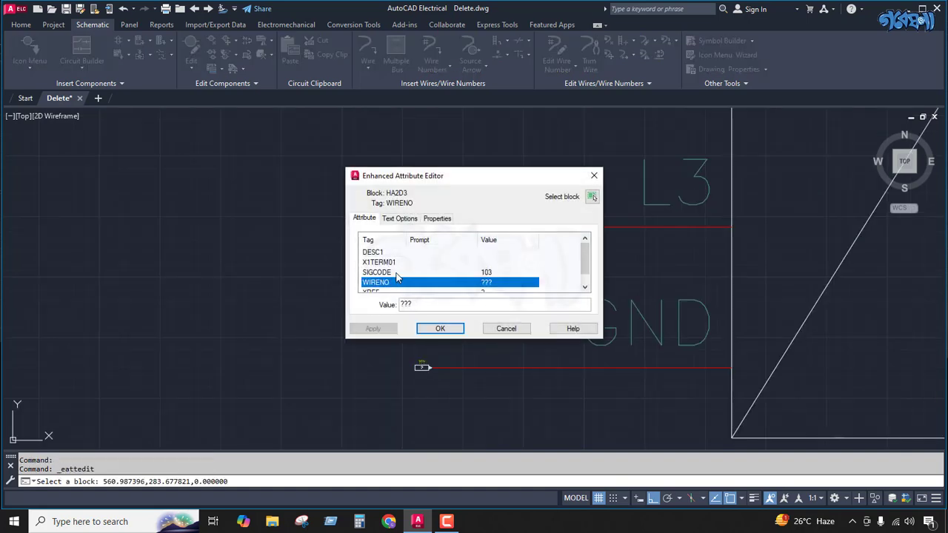
click(443, 273)
click(419, 303)
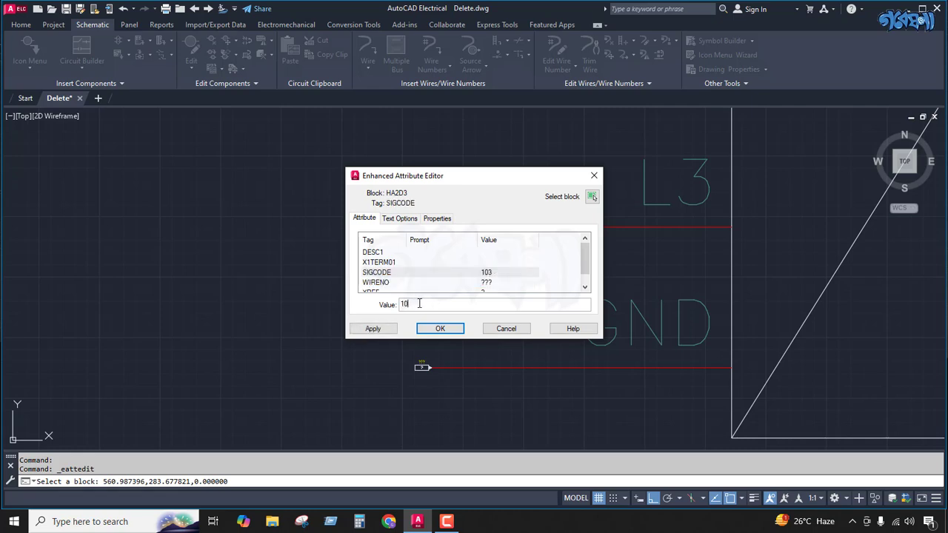
text(4)
click(480, 286)
click(420, 304)
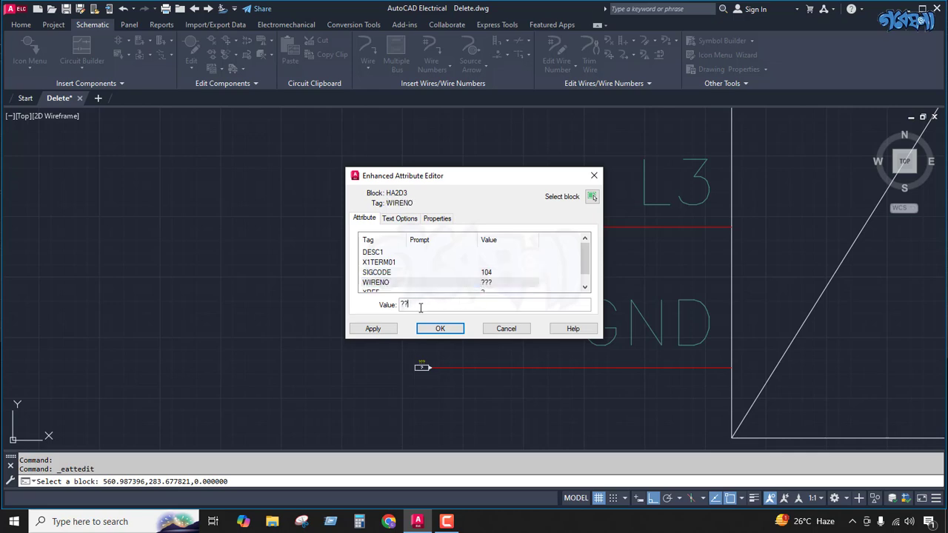
text(1004)
Step: Set the XREF attribute of the GND wire's destination arrow to 04
scroll(480, 274, down, 1)
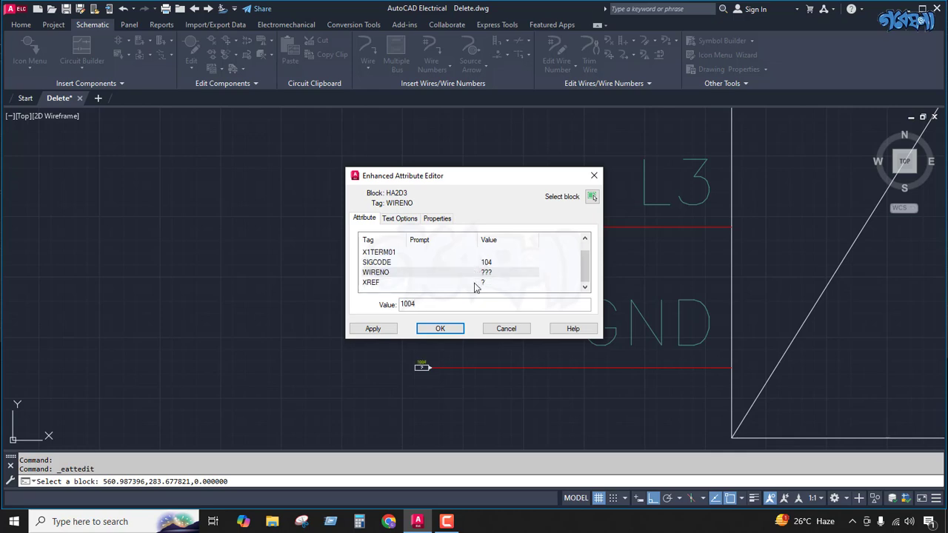
click(478, 284)
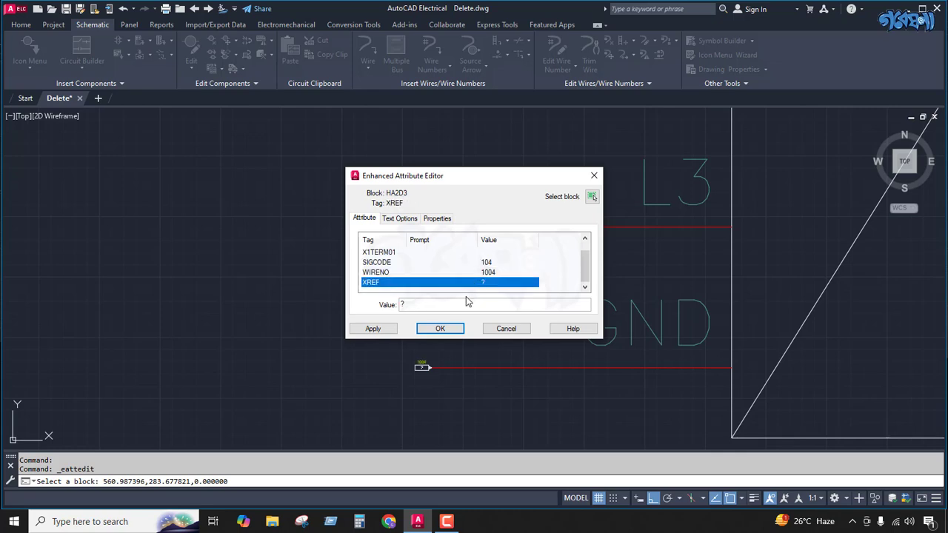
click(440, 328)
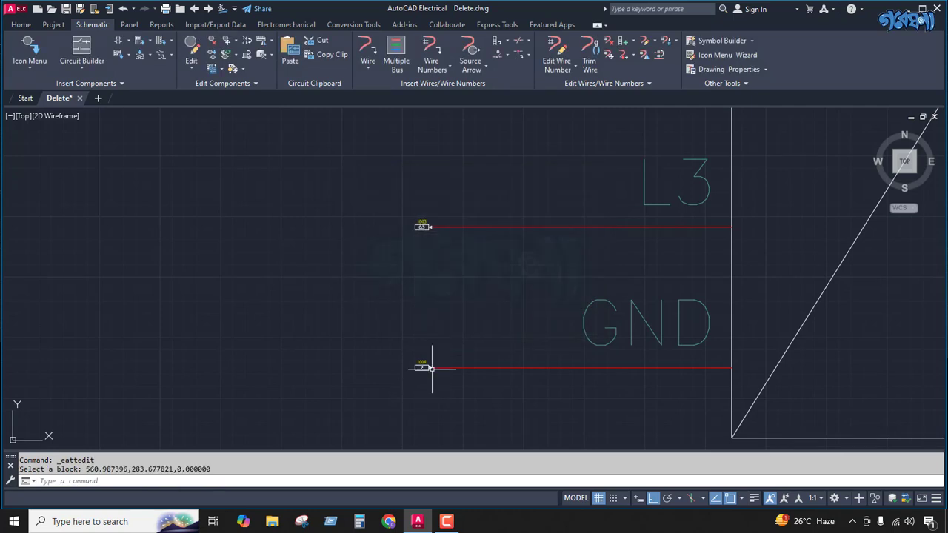
scroll(423, 366, up, 5)
double_click(379, 361)
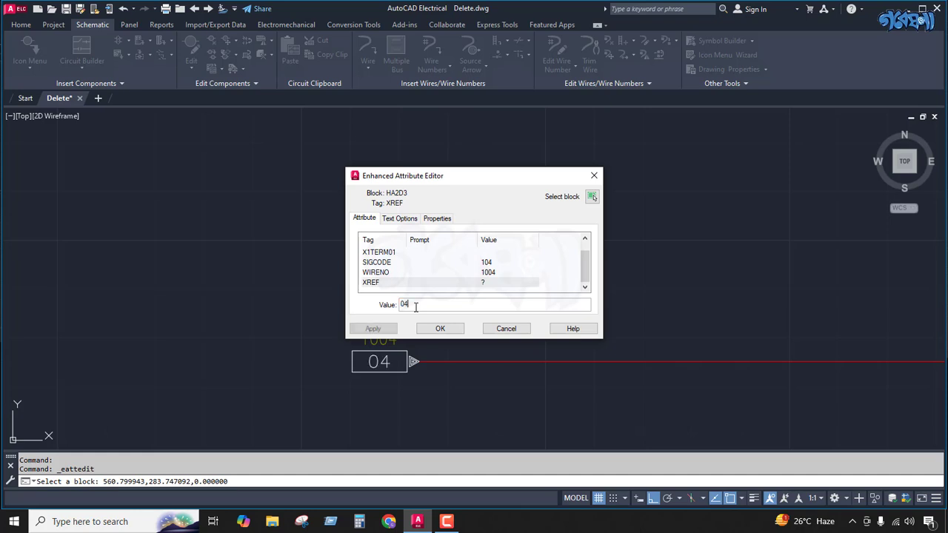
click(440, 328)
Step: Examine the wire numbers and cross-references of the signal arrows on the power supply's L1 to GND wires
scroll(407, 359, down, 6)
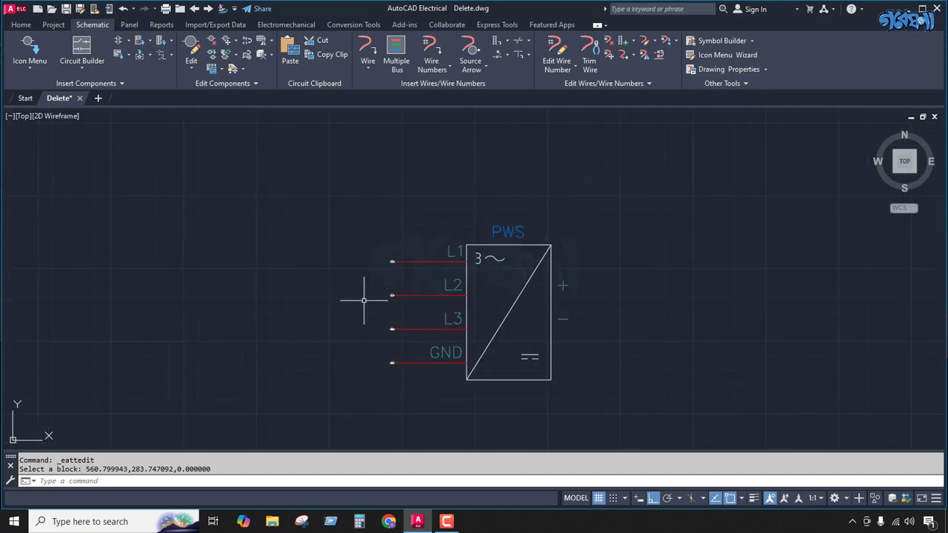
scroll(387, 363, up, 6)
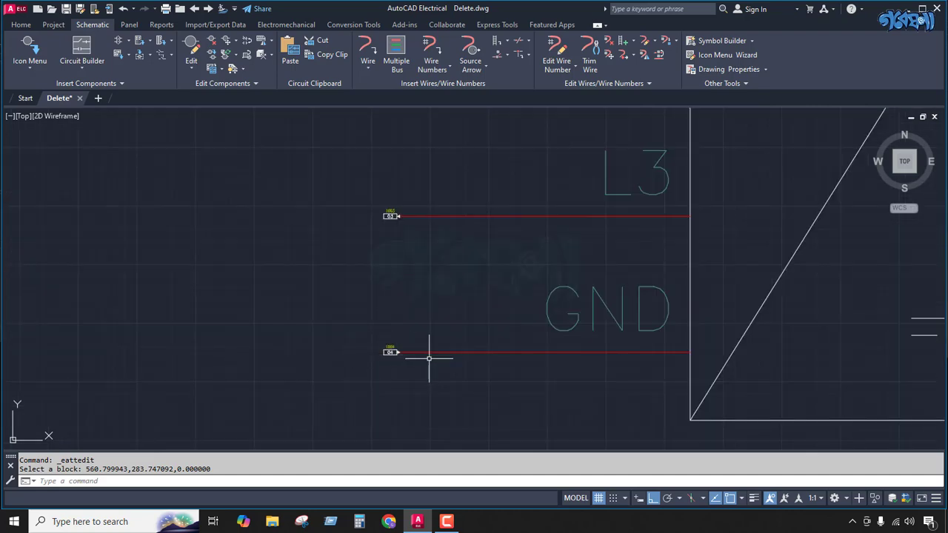
scroll(430, 358, down, 6)
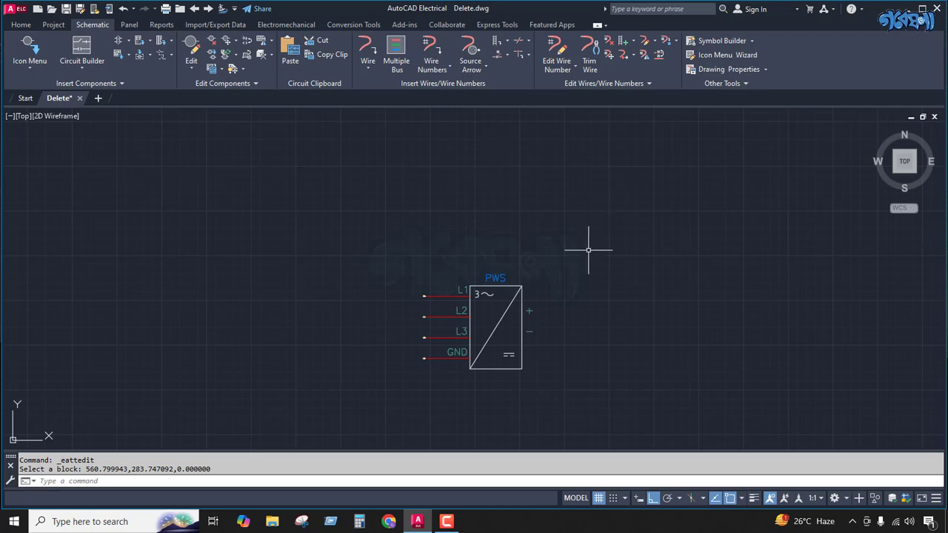
scroll(428, 288, up, 3)
scroll(429, 287, up, 5)
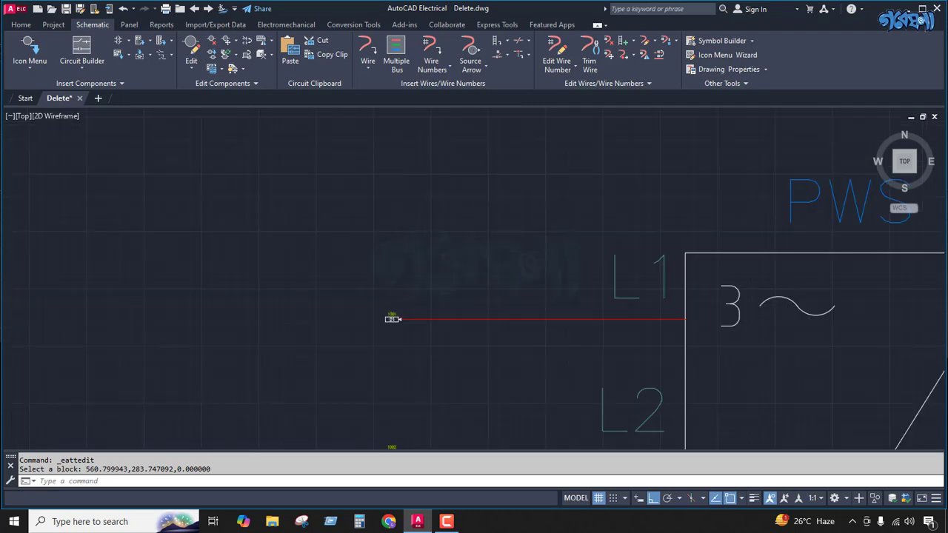
scroll(428, 281, down, 5)
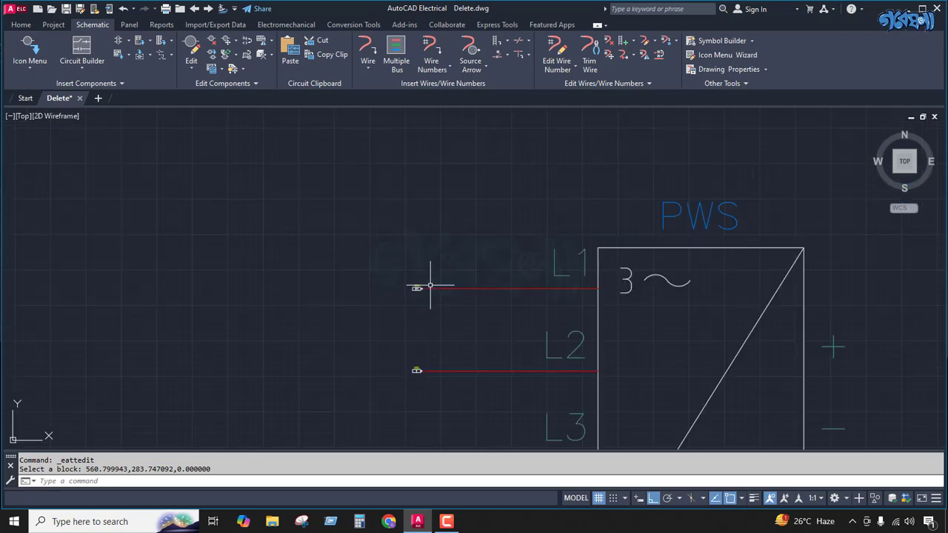
scroll(630, 254, down, 2)
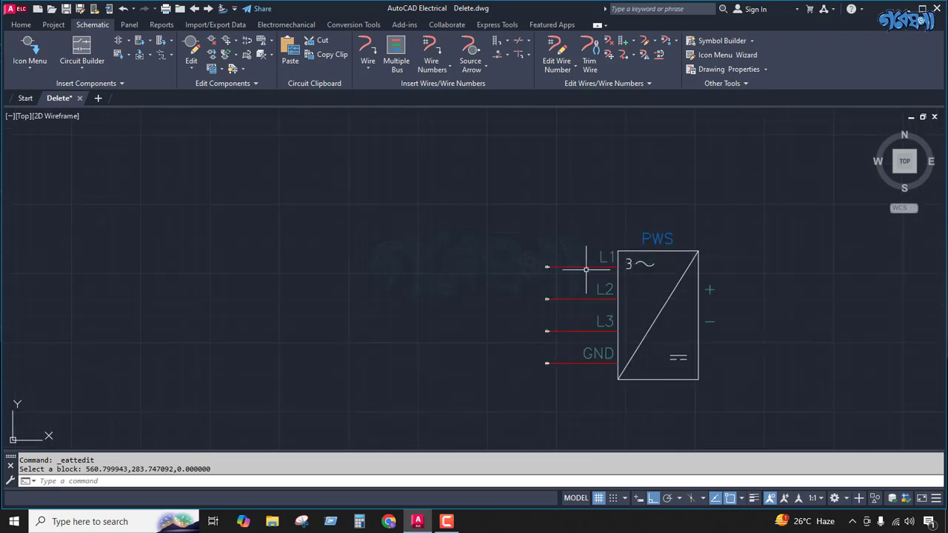
scroll(546, 266, up, 5)
scroll(546, 265, up, 4)
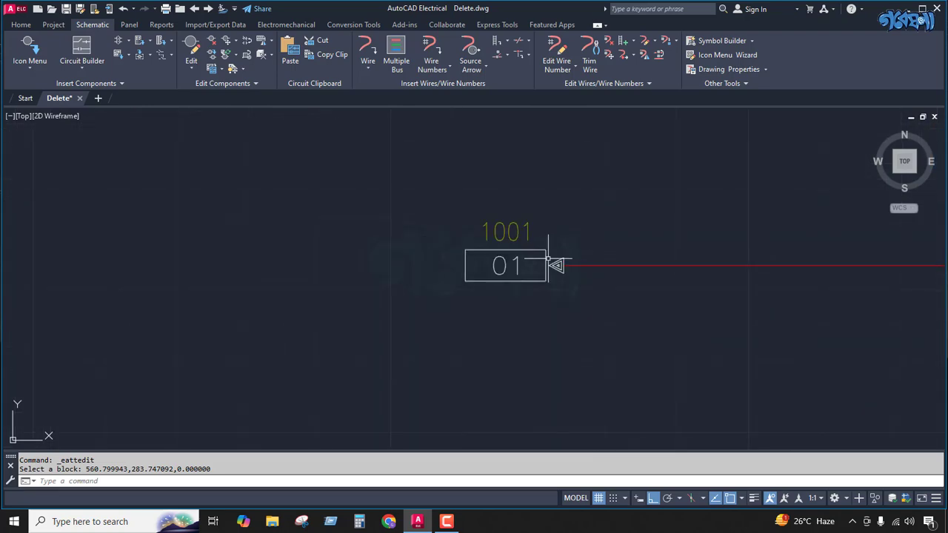
scroll(507, 270, up, 3)
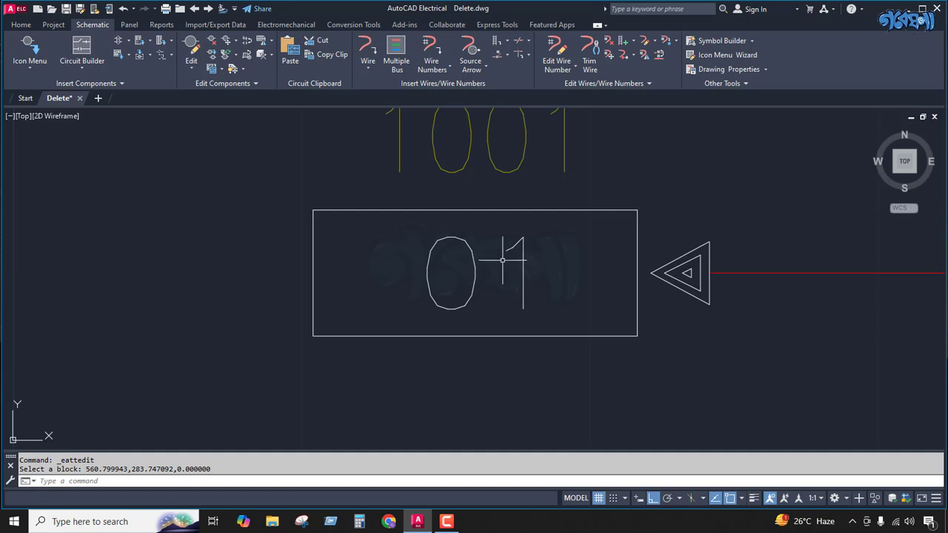
scroll(555, 263, down, 5)
scroll(567, 257, down, 2)
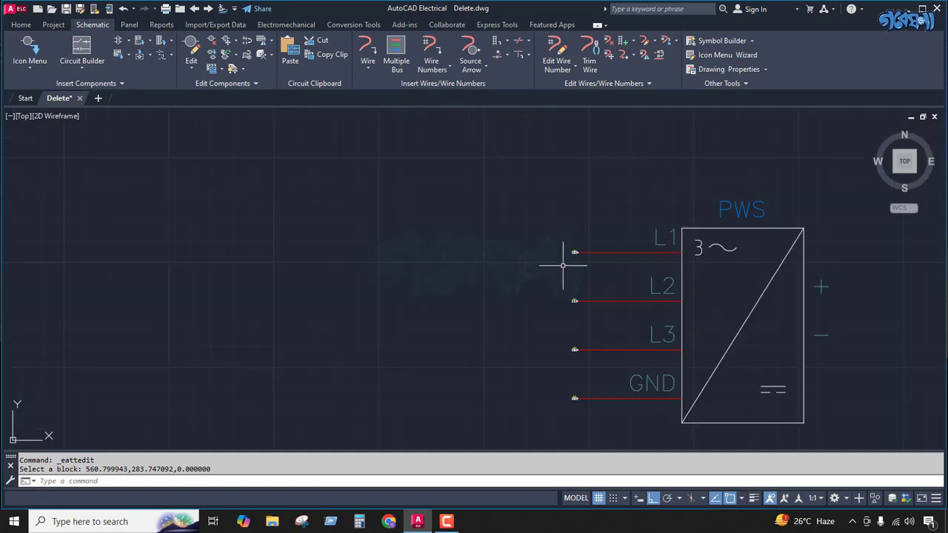
scroll(556, 263, up, 6)
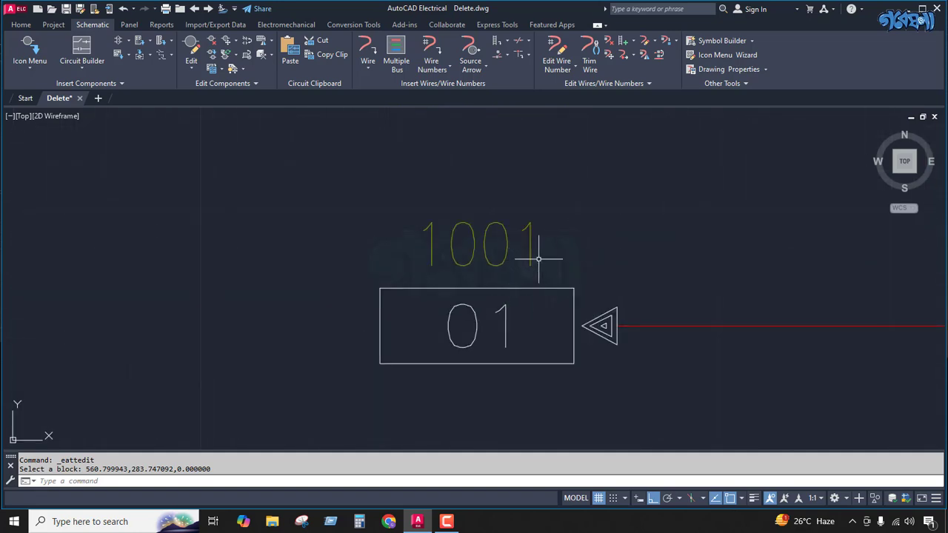
scroll(528, 313, down, 8)
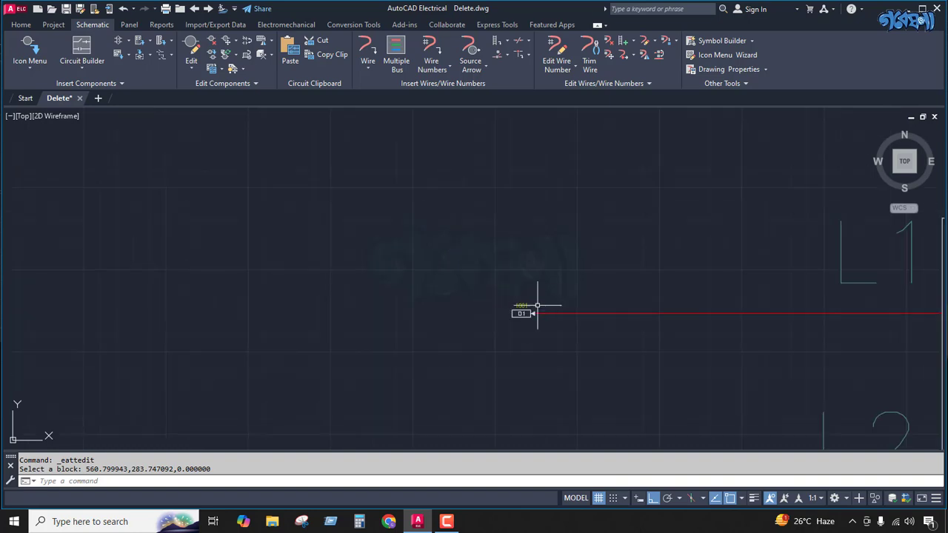
Step: Insert a style 2 destination arrow with code 104 at the left end of the main circuit's white bus wire
scroll(609, 275, down, 10)
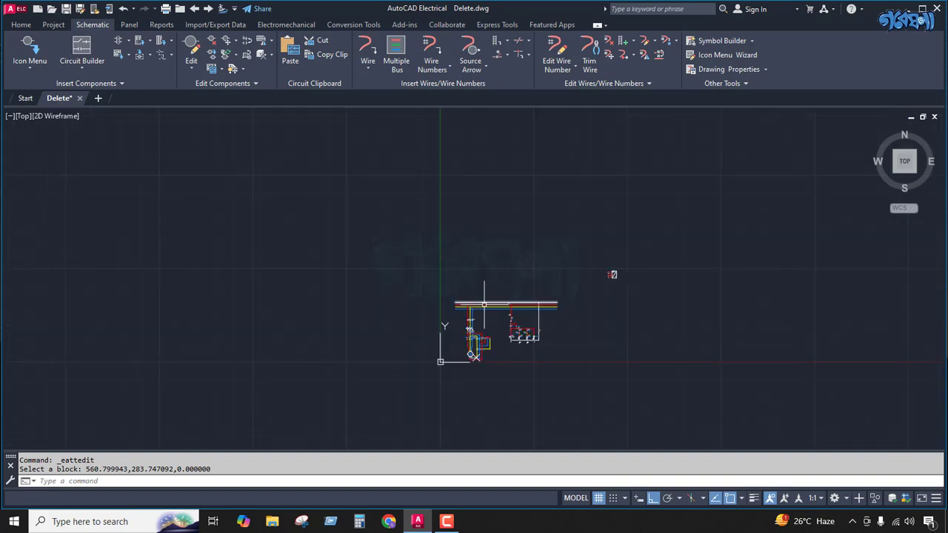
scroll(484, 304, up, 10)
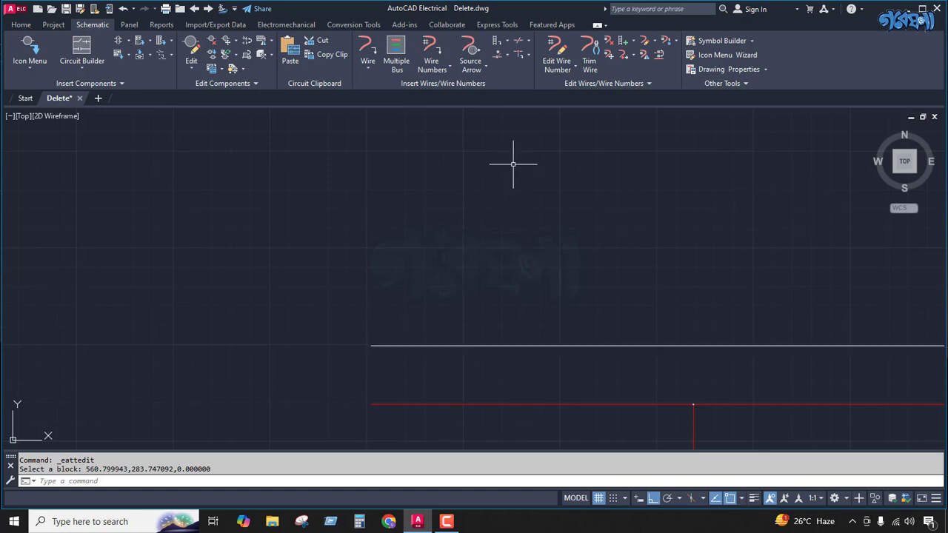
scroll(335, 243, down, 6)
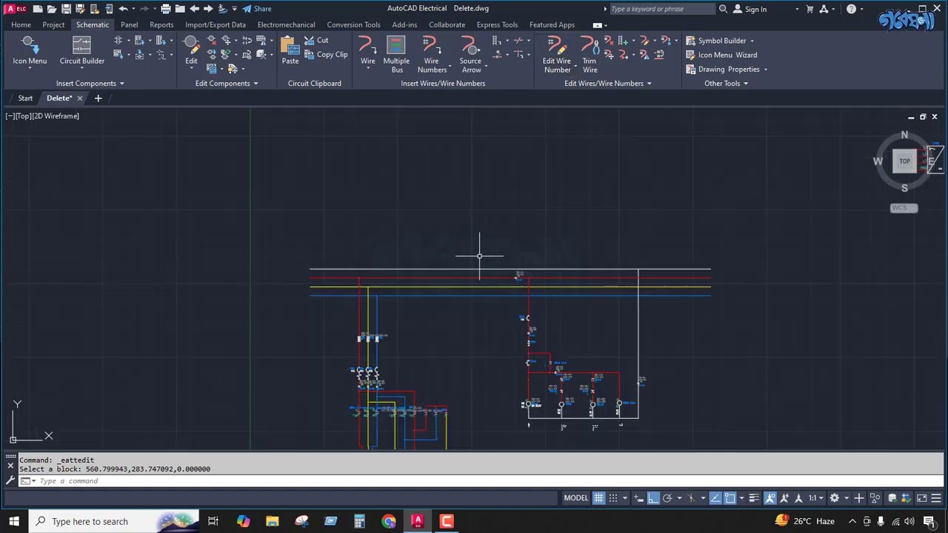
scroll(623, 253, down, 3)
scroll(514, 290, up, 5)
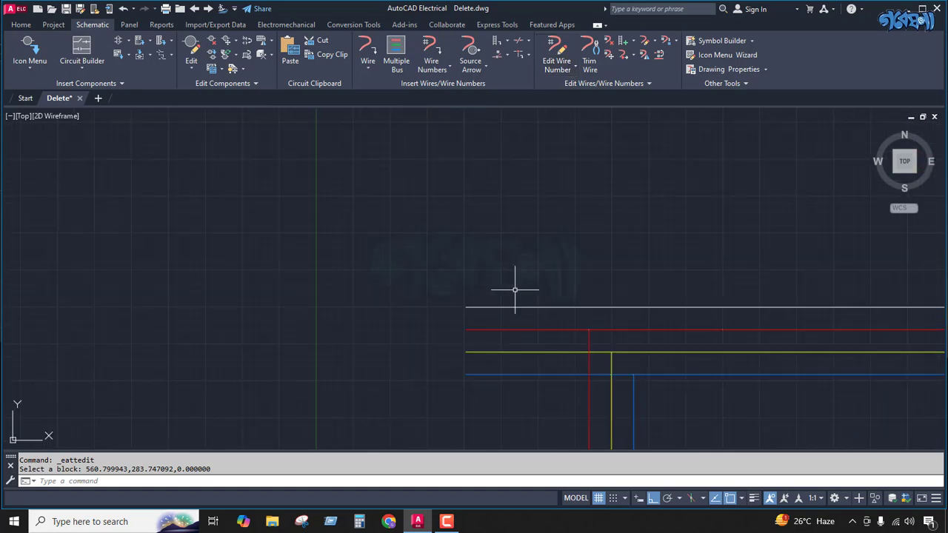
scroll(463, 309, up, 3)
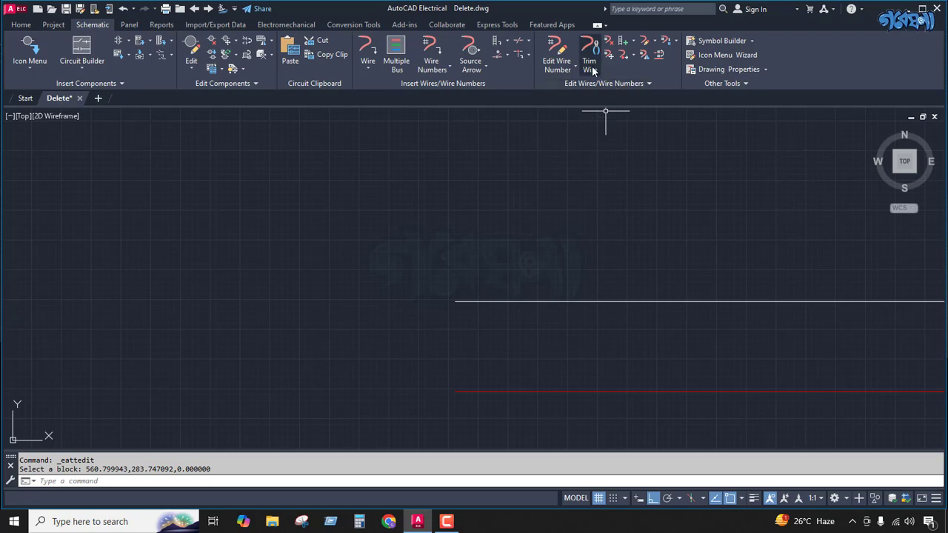
click(484, 65)
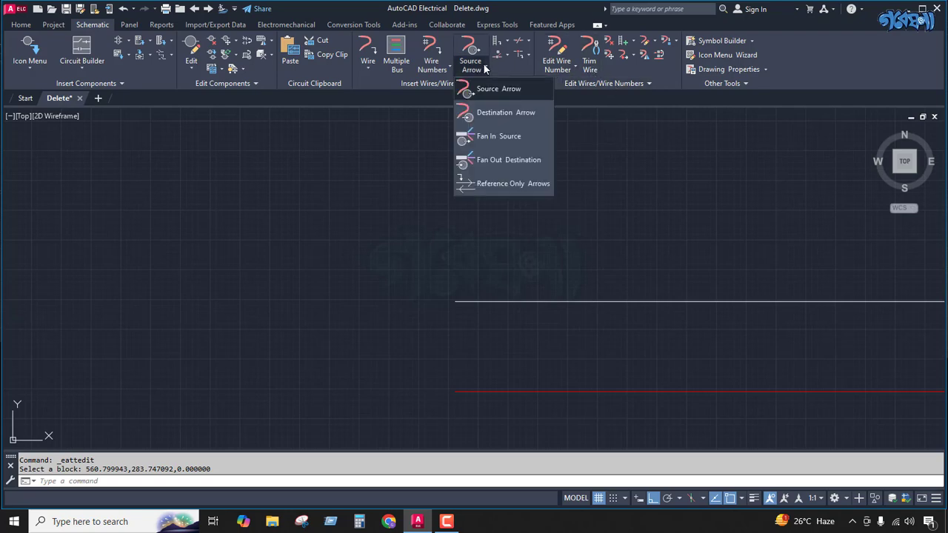
click(487, 116)
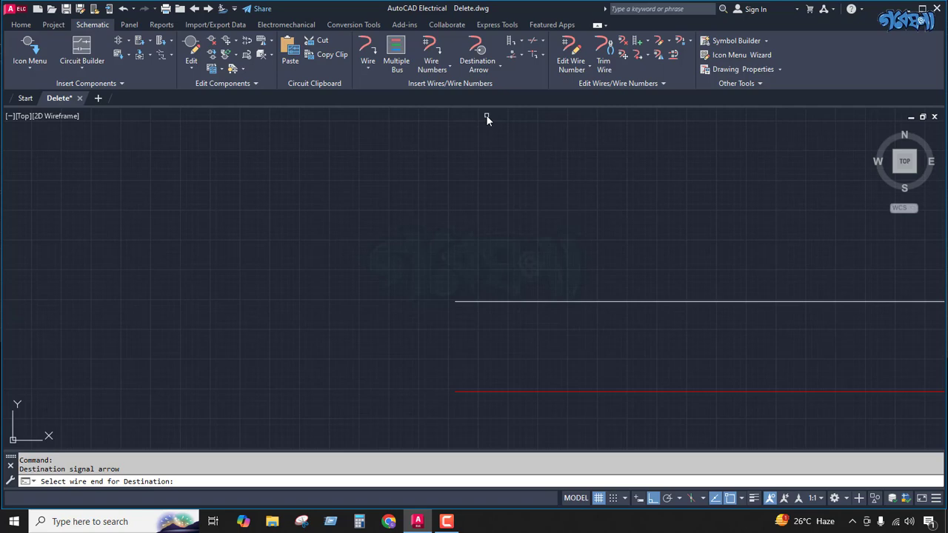
click(455, 301)
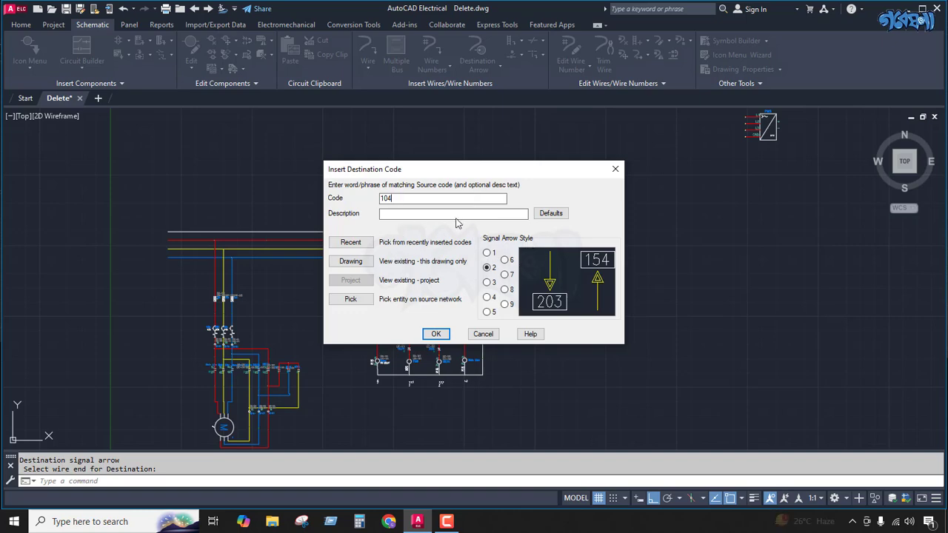
click(435, 334)
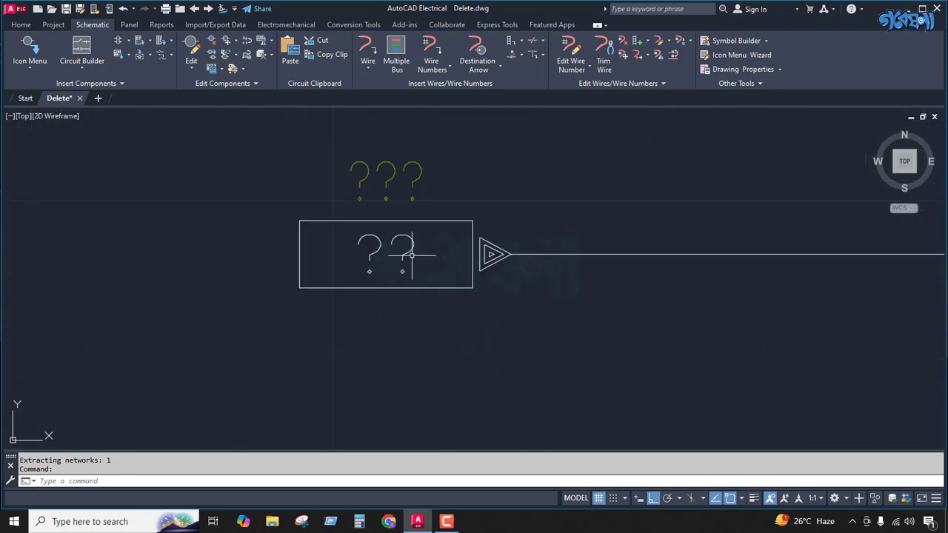
Step: Clear the WIRENO attribute and set XREF to 04 on the white bus wire's destination arrow
click(406, 252)
double_click(412, 254)
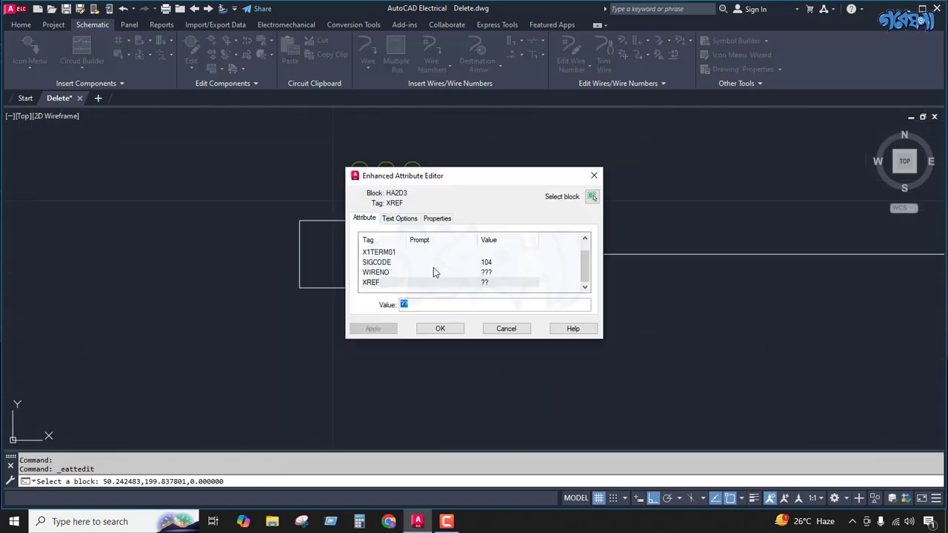
click(488, 273)
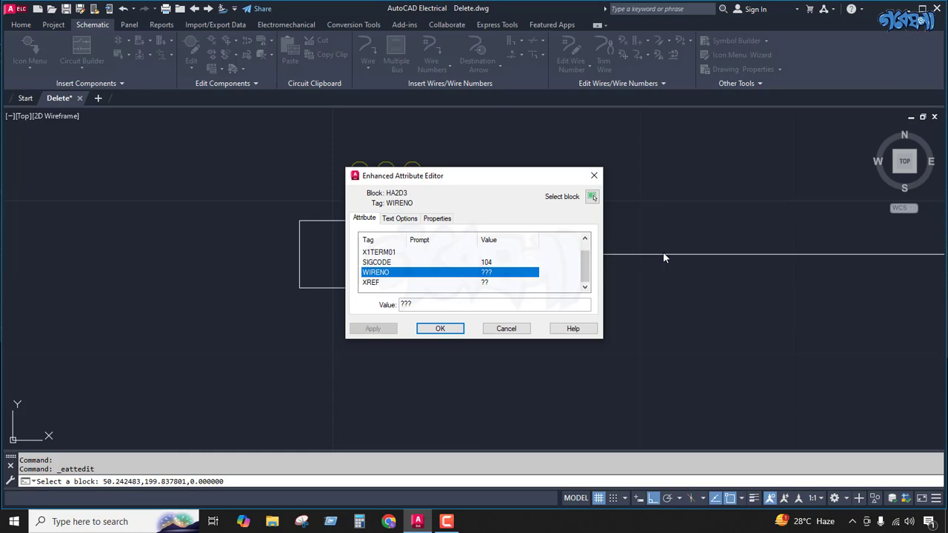
click(426, 305)
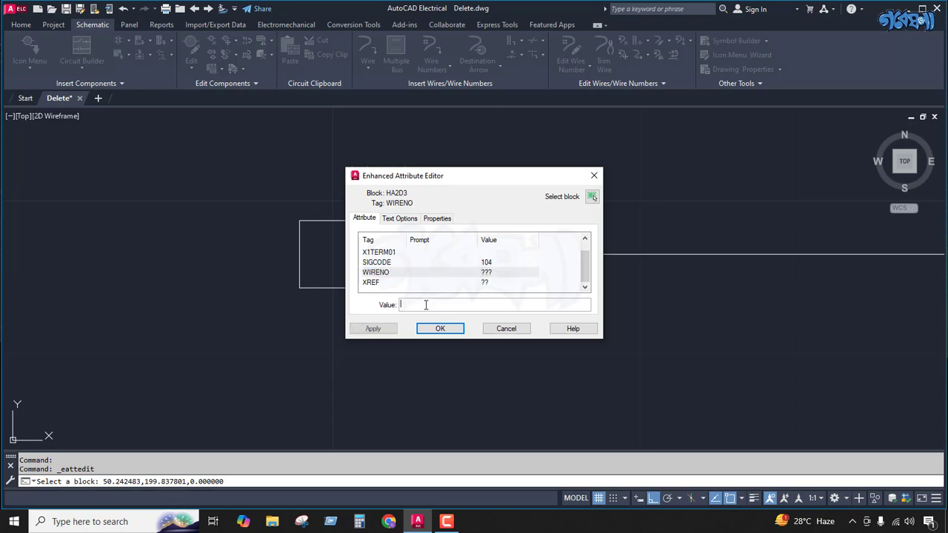
click(401, 282)
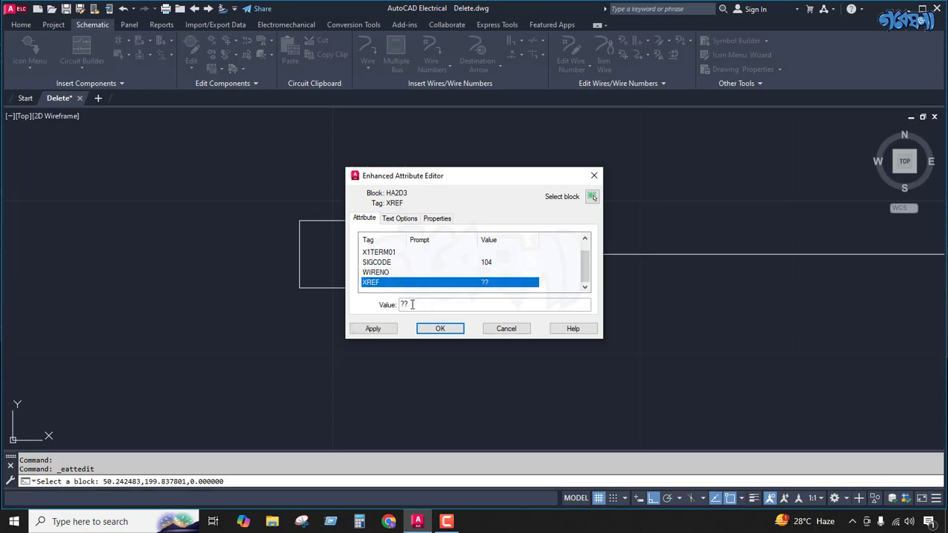
click(412, 305)
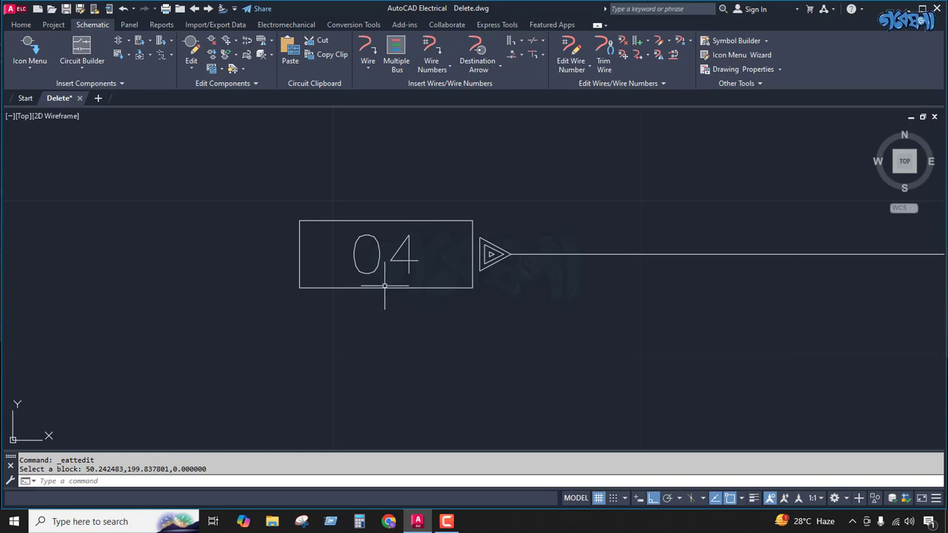
scroll(359, 288, down, 10)
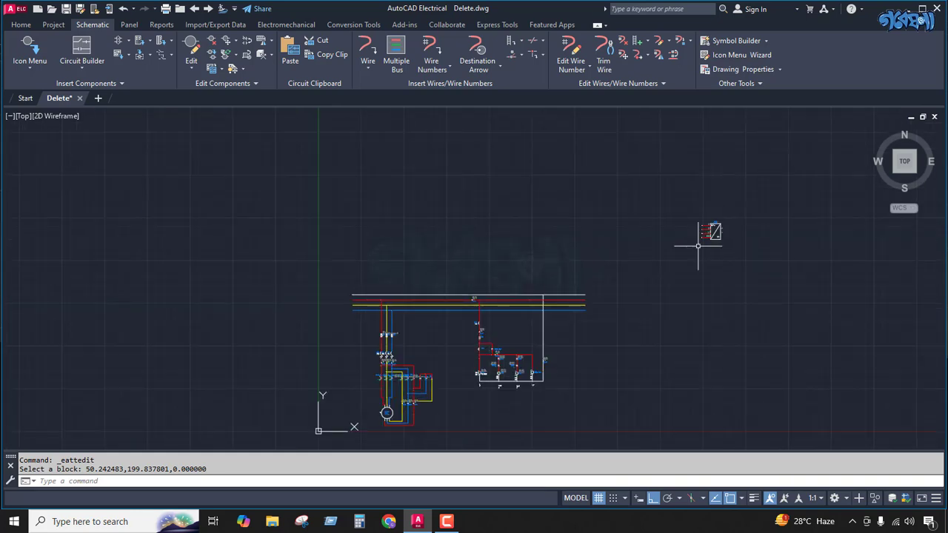
scroll(687, 246, up, 10)
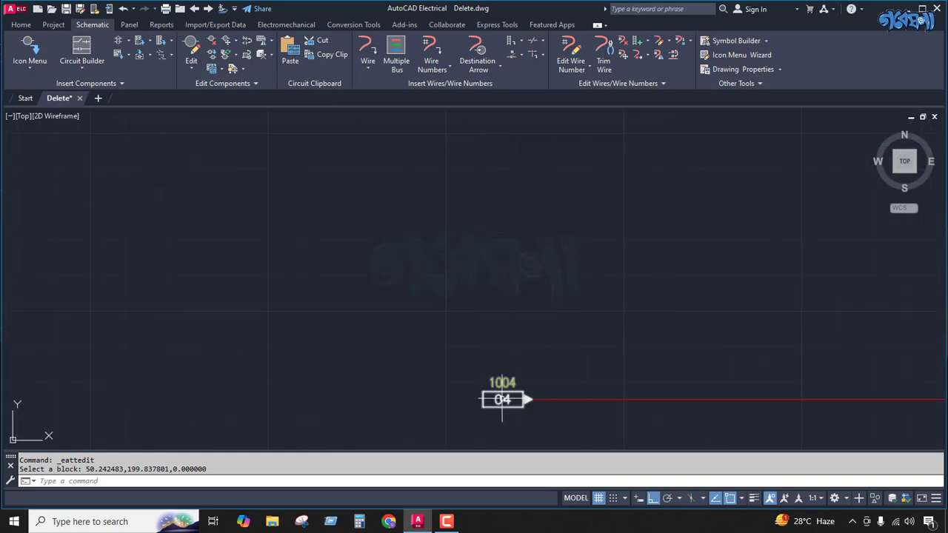
Step: Compare the cross-reference on the power supply's GND wire arrow with the one on the white bus wire's destination arrow
scroll(533, 385, up, 3)
scroll(703, 303, down, 5)
scroll(753, 296, down, 6)
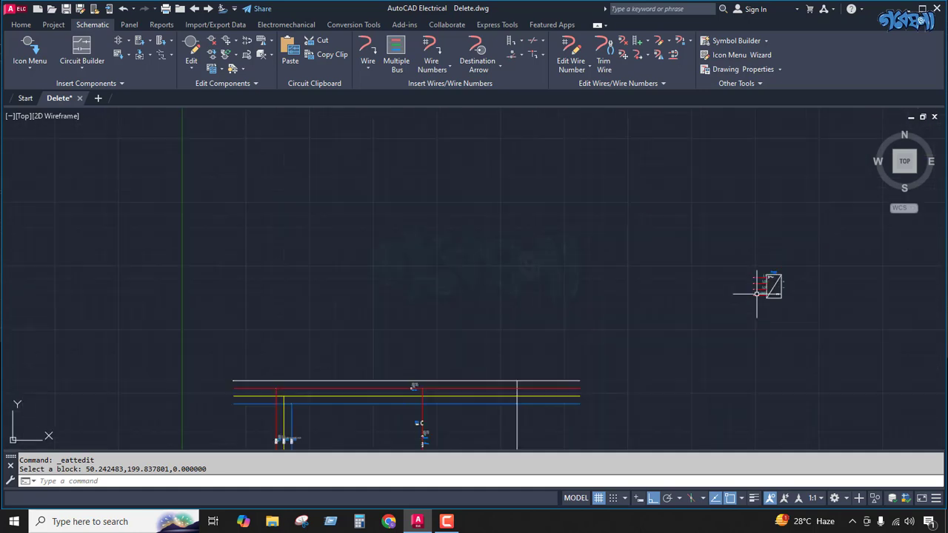
scroll(430, 369, up, 5)
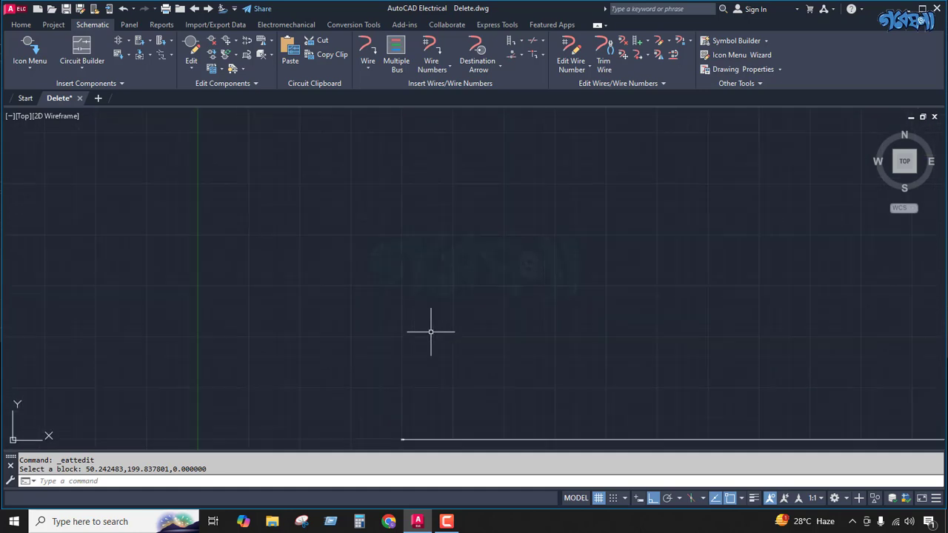
scroll(389, 378, up, 5)
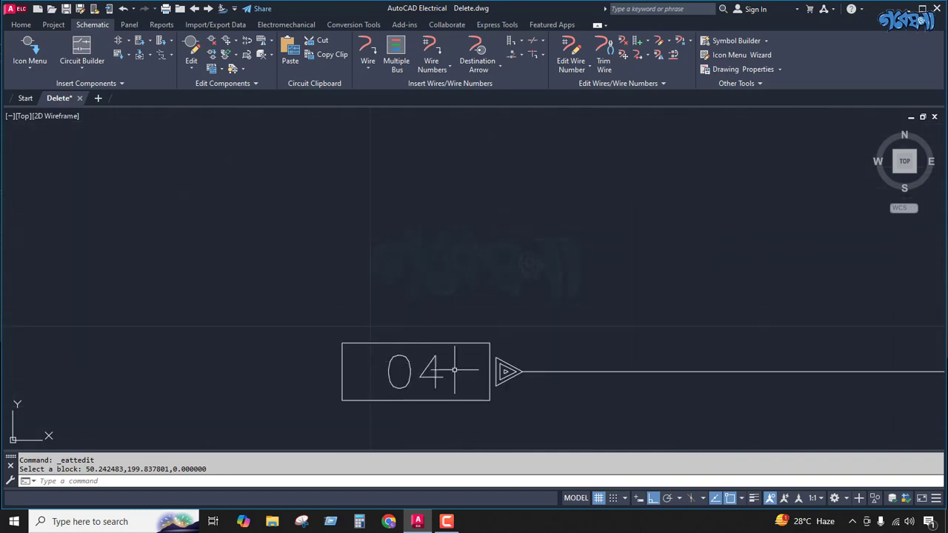
scroll(507, 320, down, 5)
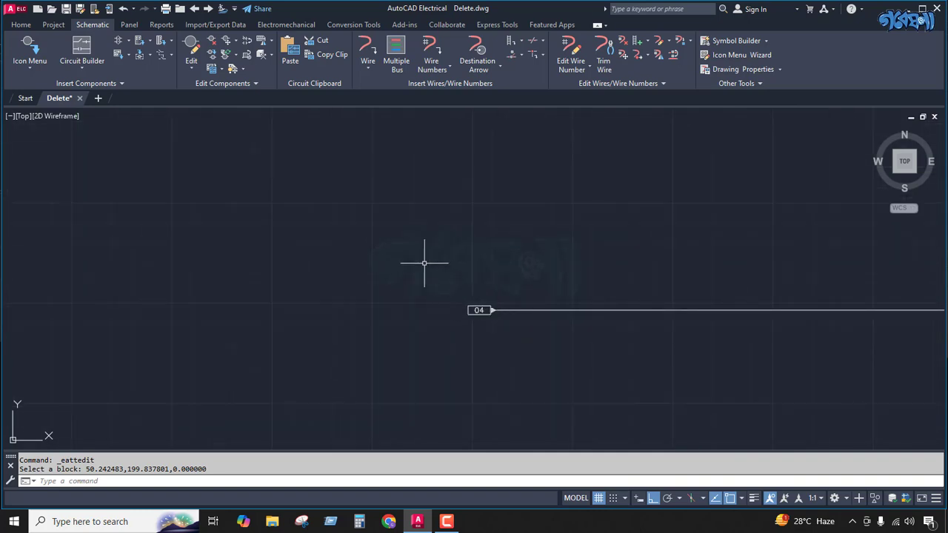
scroll(425, 262, down, 3)
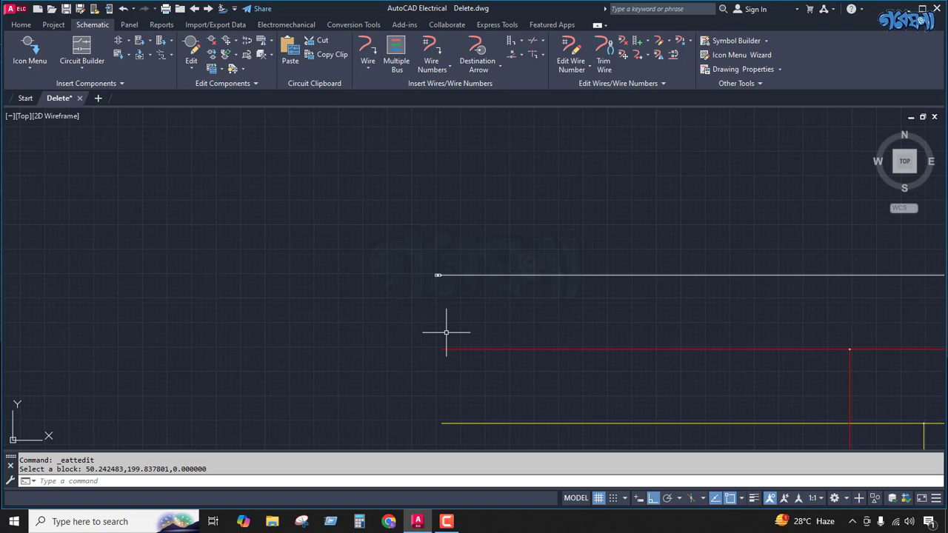
click(480, 67)
click(483, 113)
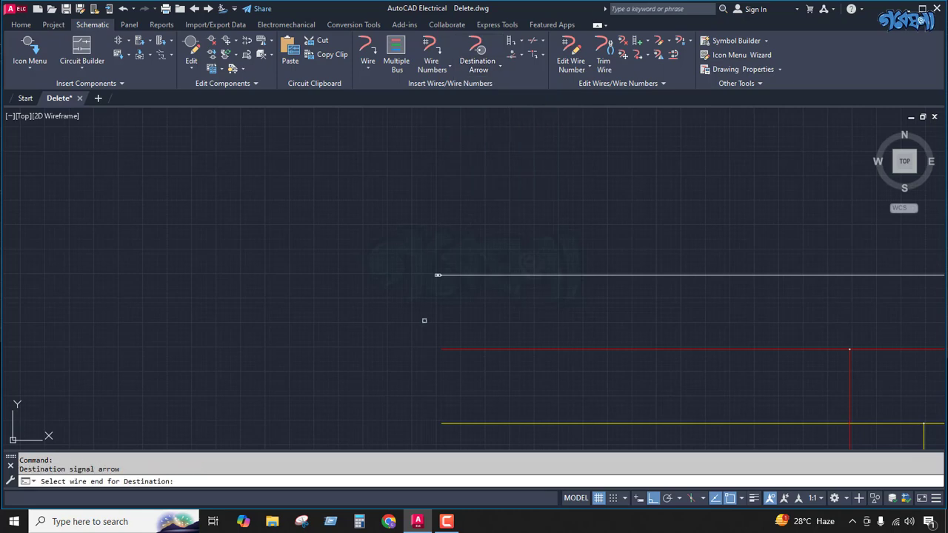
click(437, 350)
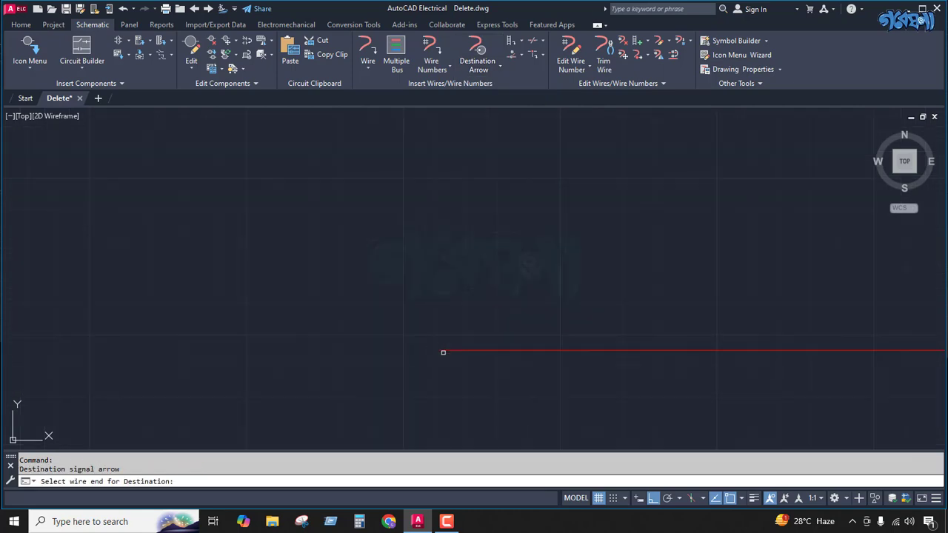
click(439, 350)
key(Escape)
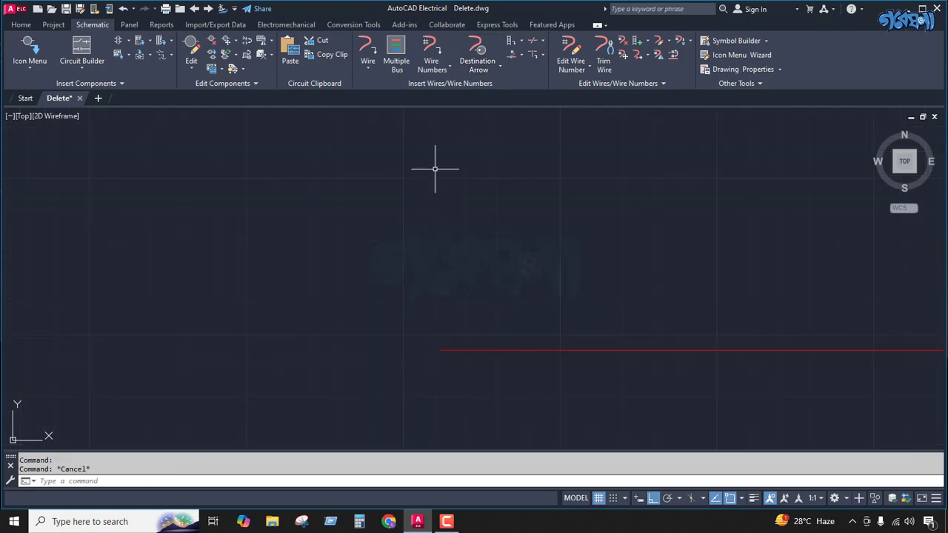
Step: Insert a style 2 destination arrow with code 101 at the left end of the red bus wire
click(478, 63)
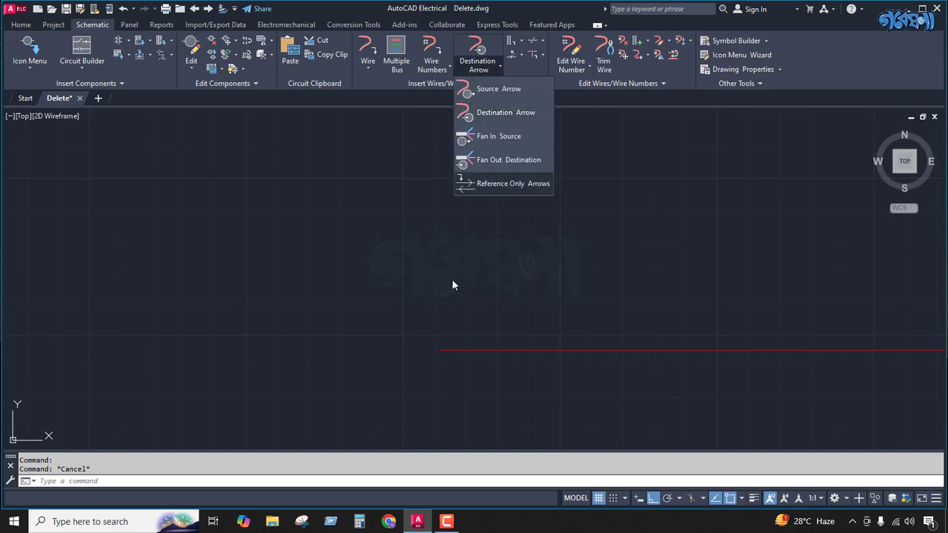
click(481, 112)
click(441, 351)
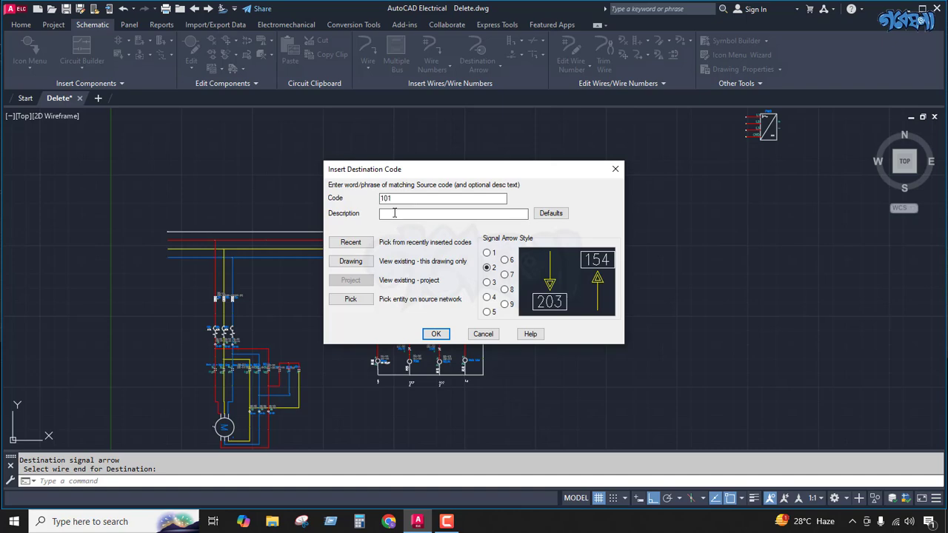
click(436, 334)
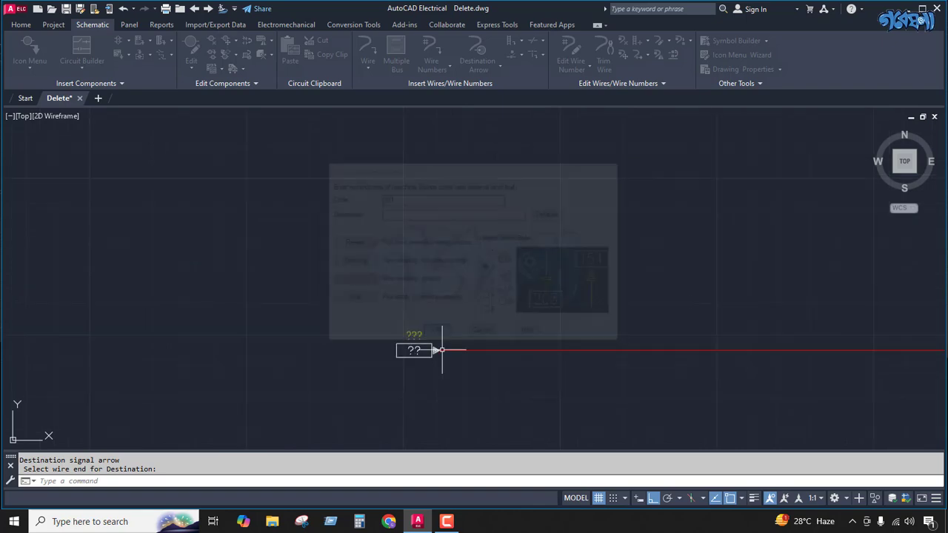
Step: Set XREF to 01 and clear the WIRENO attribute on the red bus wire's destination arrow
click(415, 350)
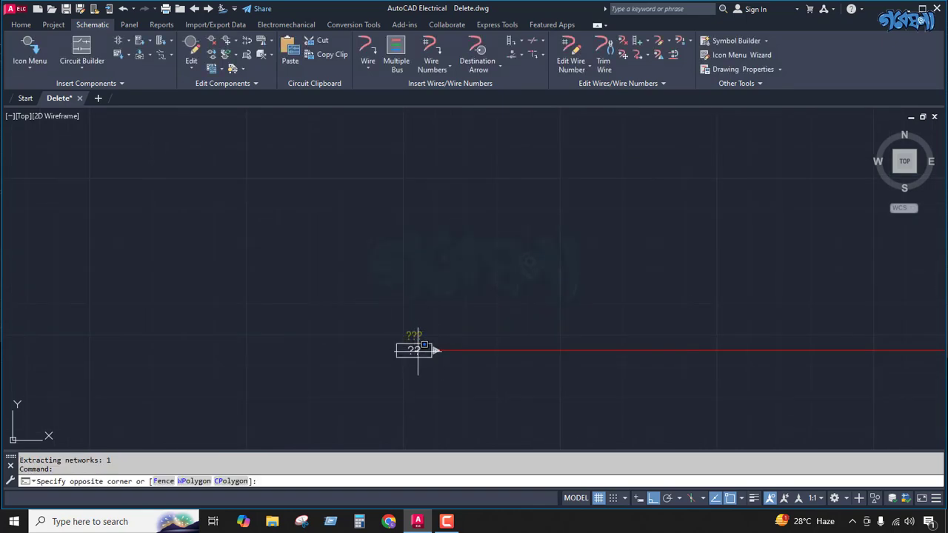
scroll(421, 352, up, 5)
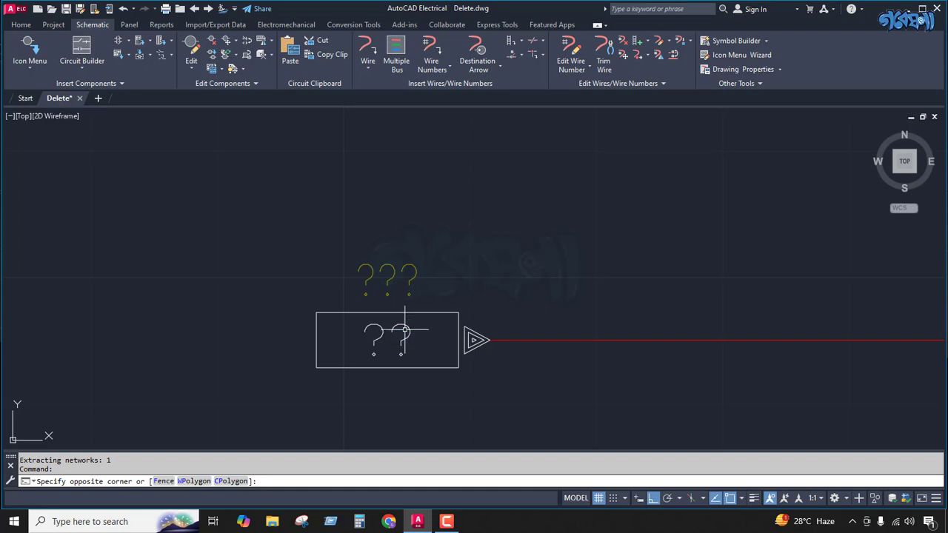
click(411, 330)
double_click(412, 329)
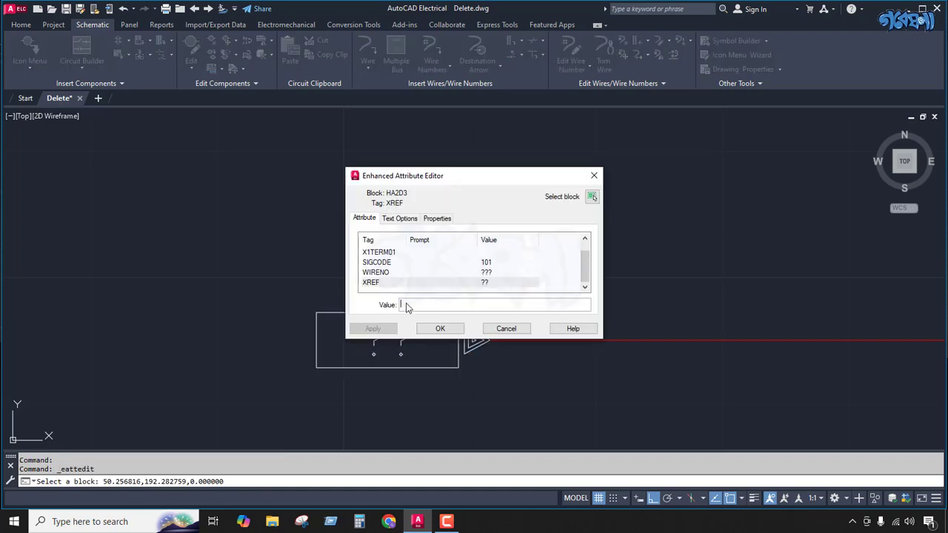
text(01)
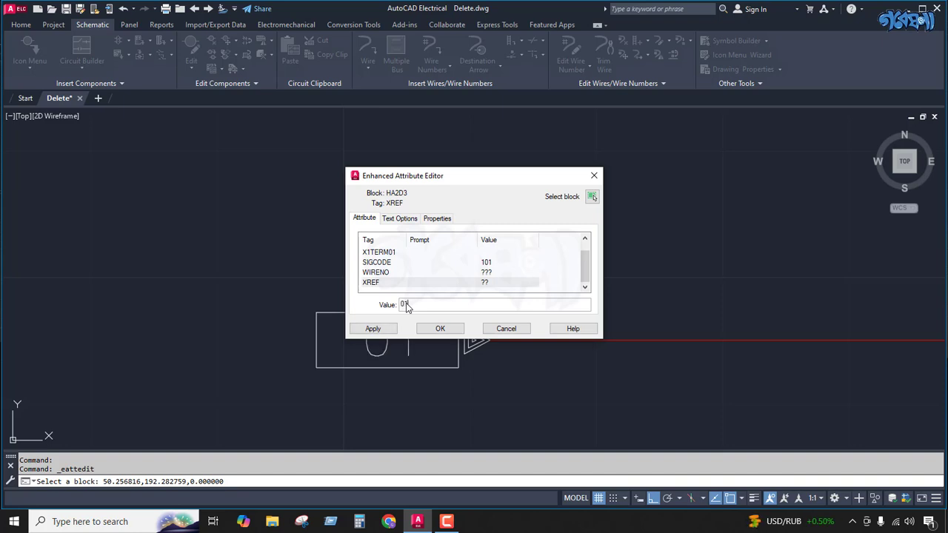
click(482, 273)
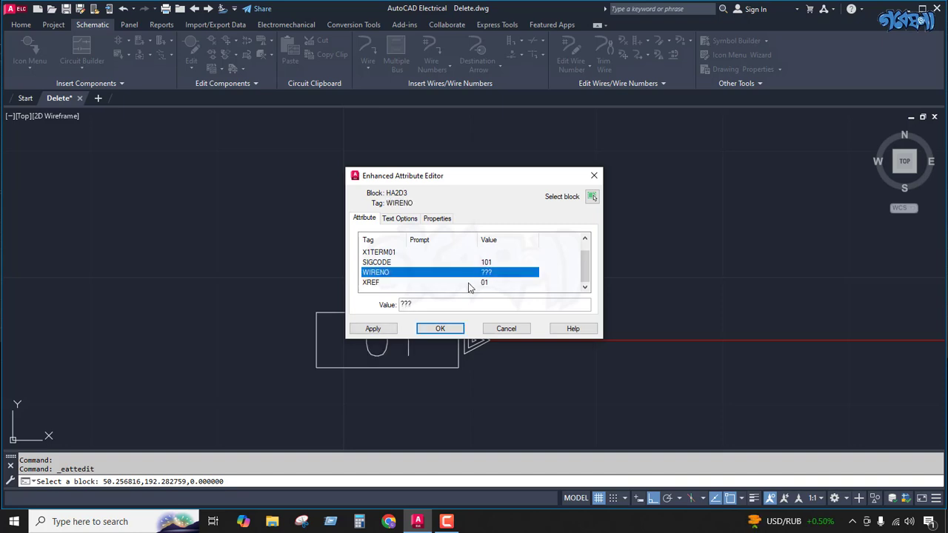
click(436, 305)
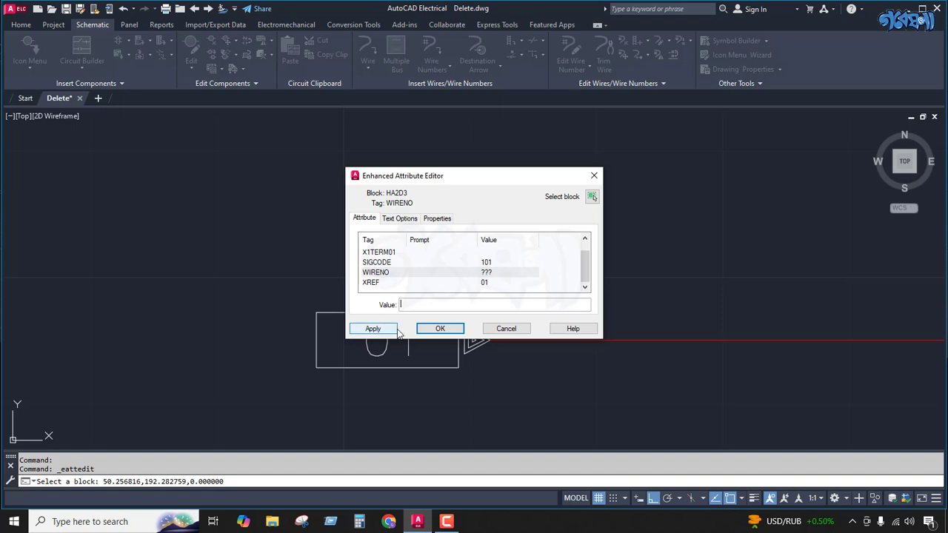
click(438, 328)
Step: Insert a style 2 destination arrow with code 102 at the left end of the yellow bus wire
scroll(425, 252, down, 9)
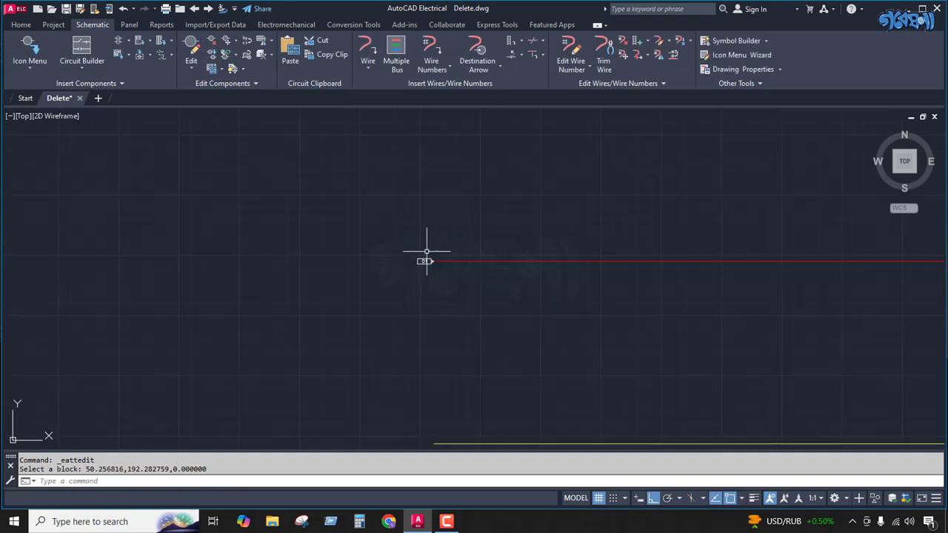
scroll(426, 246, down, 4)
key(Return)
scroll(436, 324, up, 6)
key(Escape)
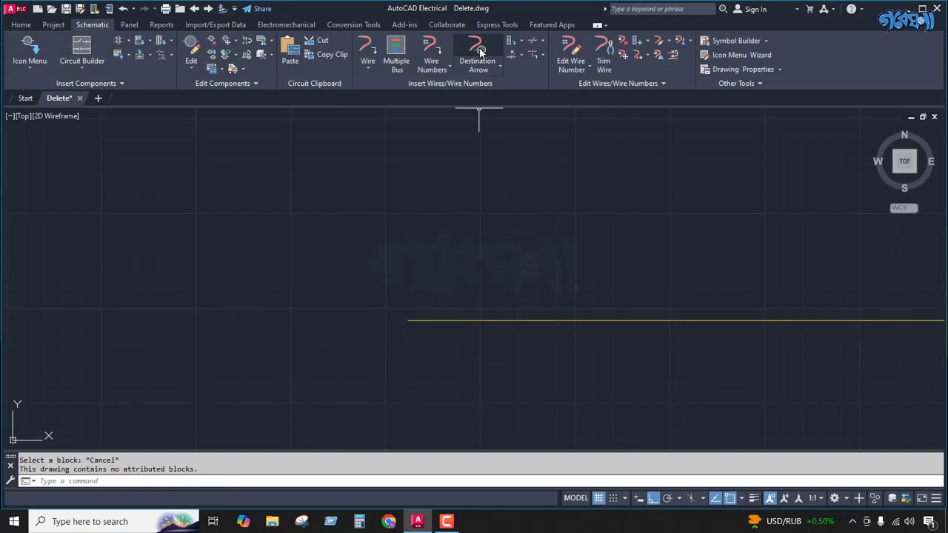
click(477, 49)
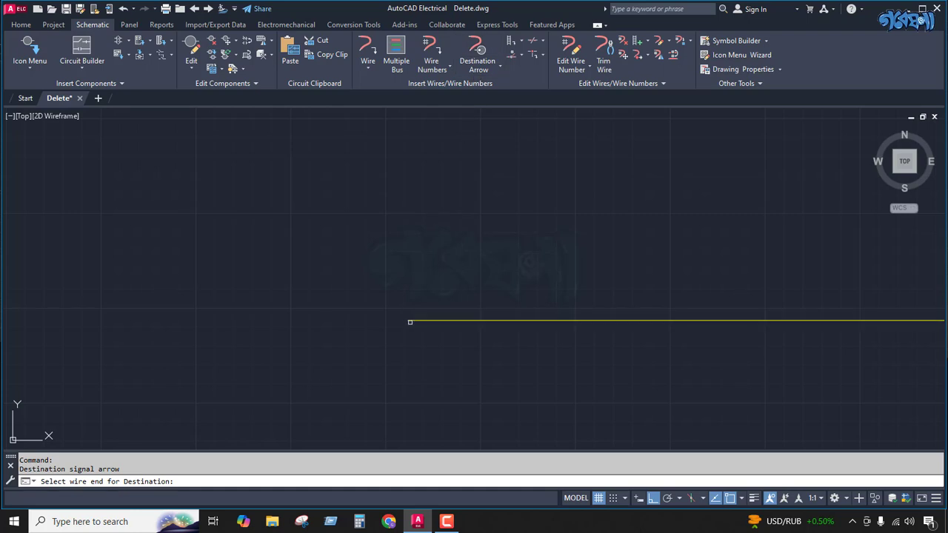
click(408, 321)
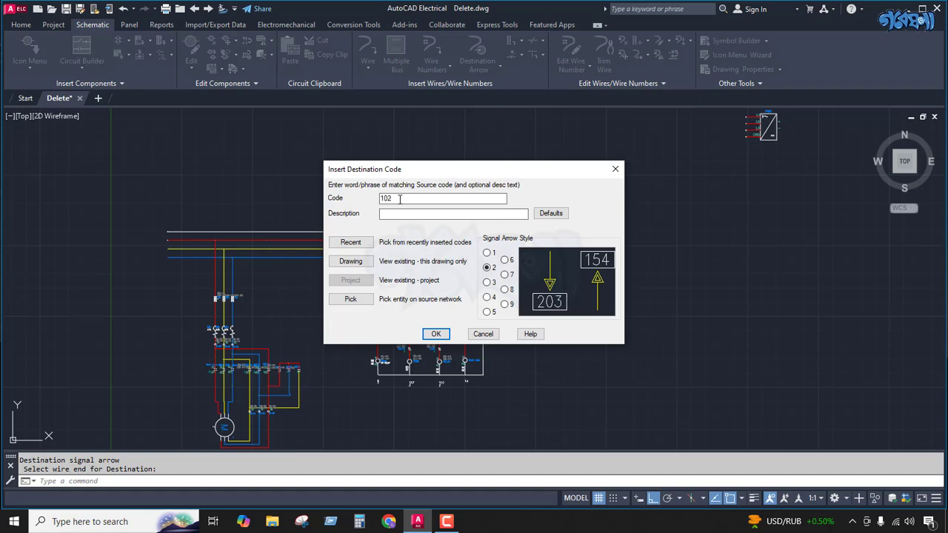
click(436, 334)
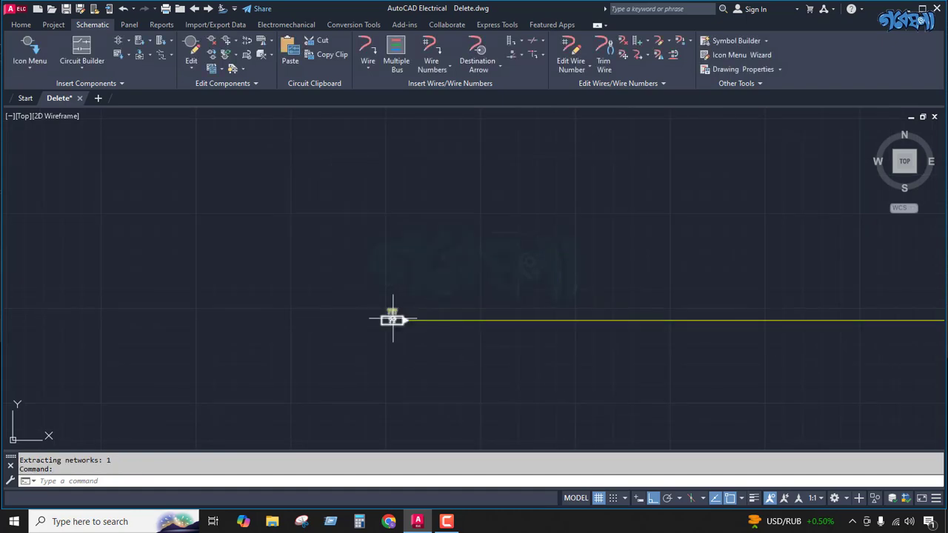
Step: Set XREF to 02 and clear the WIRENO attribute on the yellow bus wire's destination arrow
double_click(398, 322)
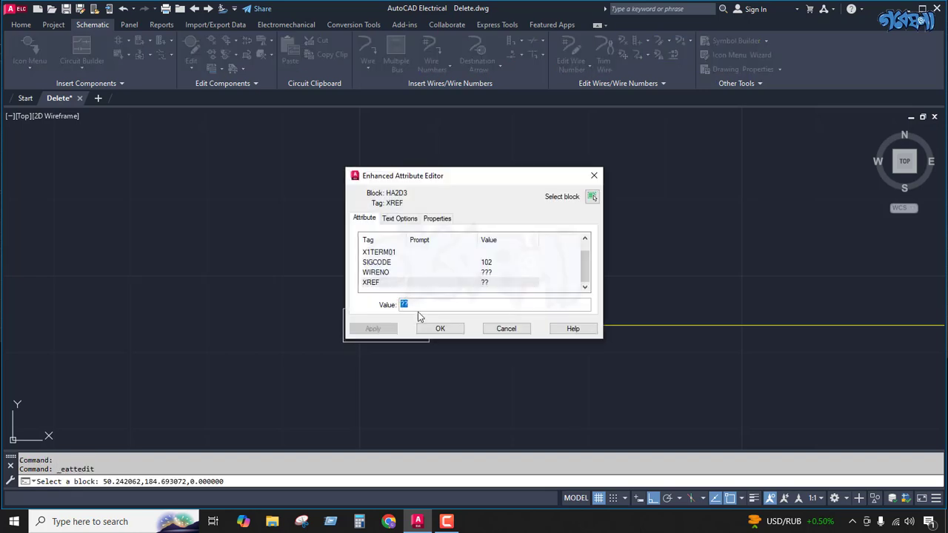
text(02)
click(481, 273)
click(433, 304)
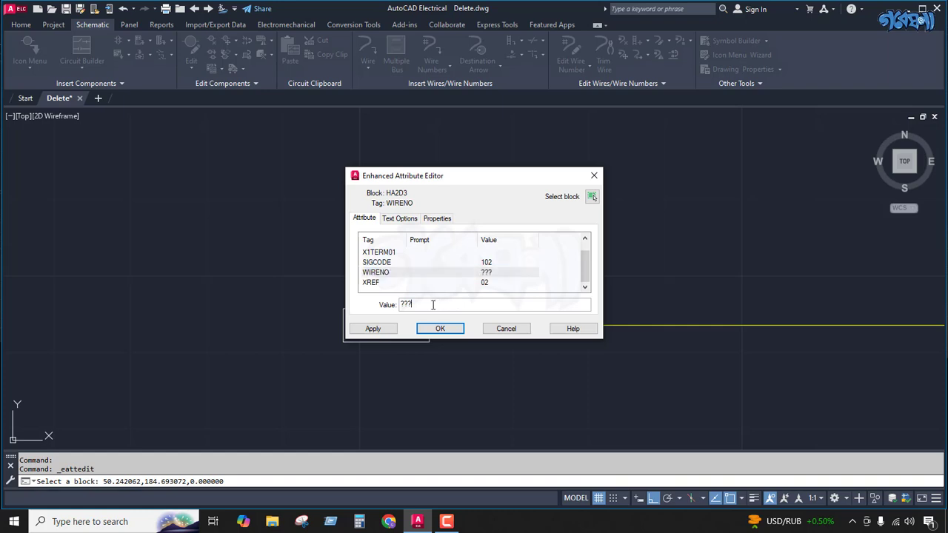
click(440, 328)
Step: Compare the destination arrows on the four main bus wires with the signal arrows on the power supply's L1 to GND wires
scroll(390, 215, up, 4)
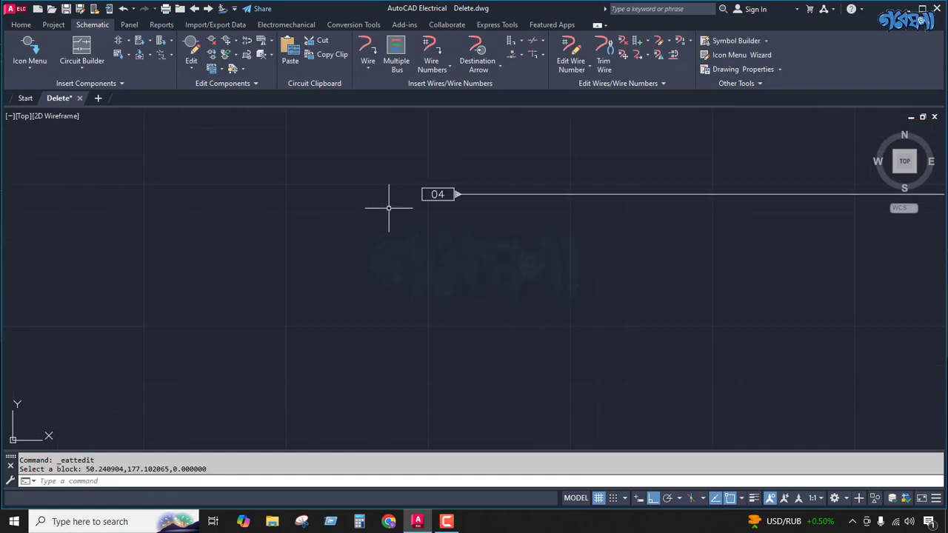
scroll(411, 190, down, 2)
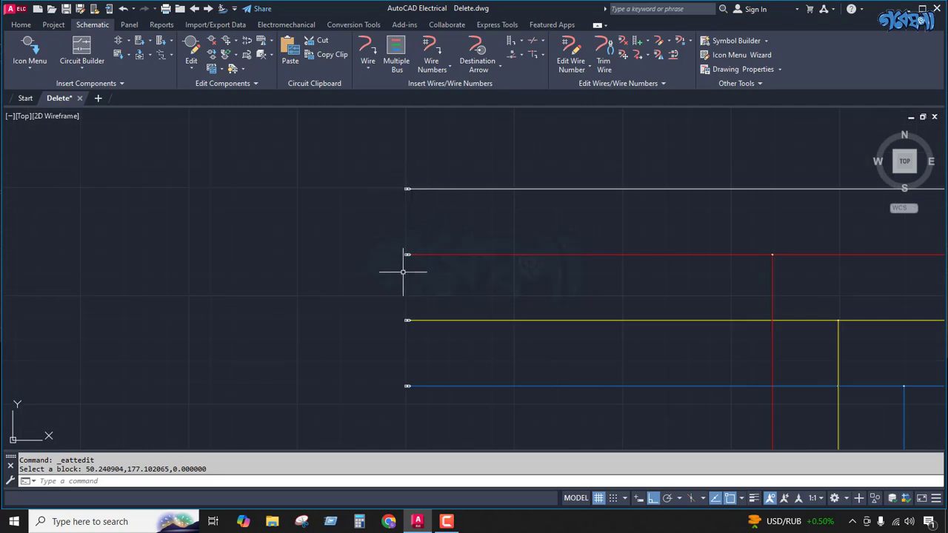
scroll(385, 233, down, 5)
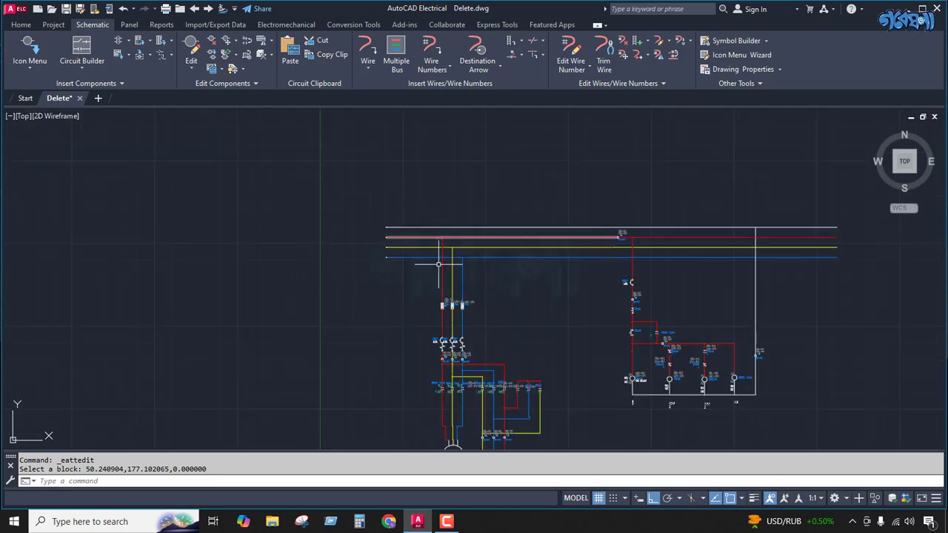
scroll(355, 278, down, 4)
scroll(634, 214, up, 8)
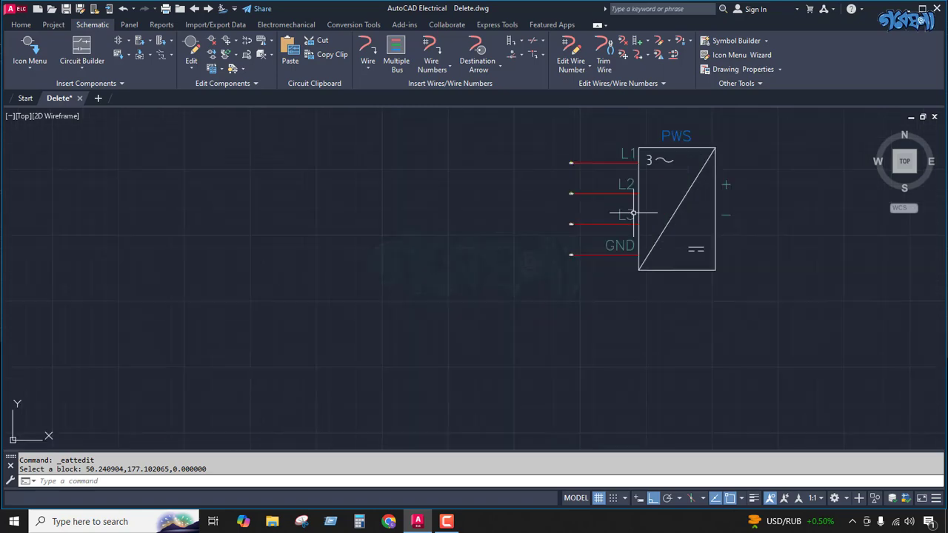
scroll(649, 180, up, 4)
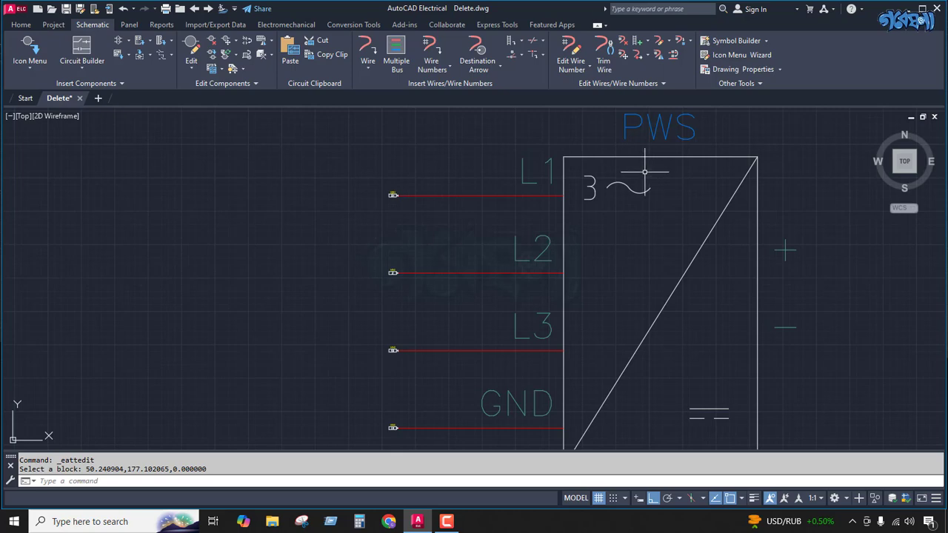
scroll(630, 157, down, 4)
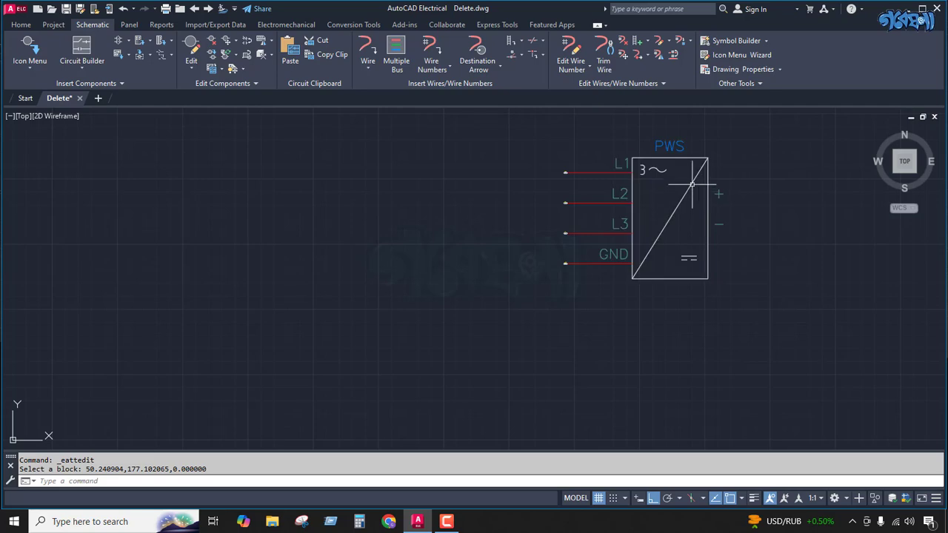
scroll(730, 179, down, 5)
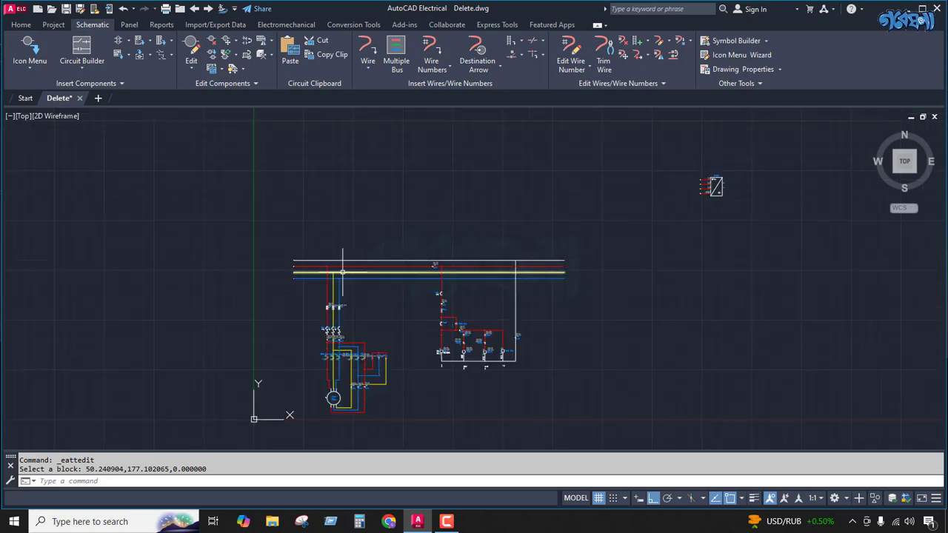
scroll(286, 284, up, 8)
scroll(286, 284, down, 6)
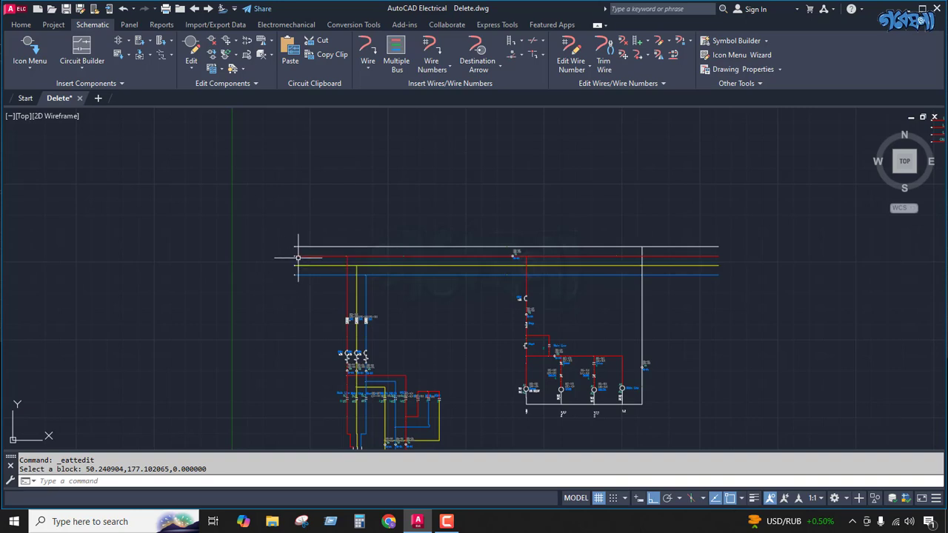
scroll(296, 256, up, 5)
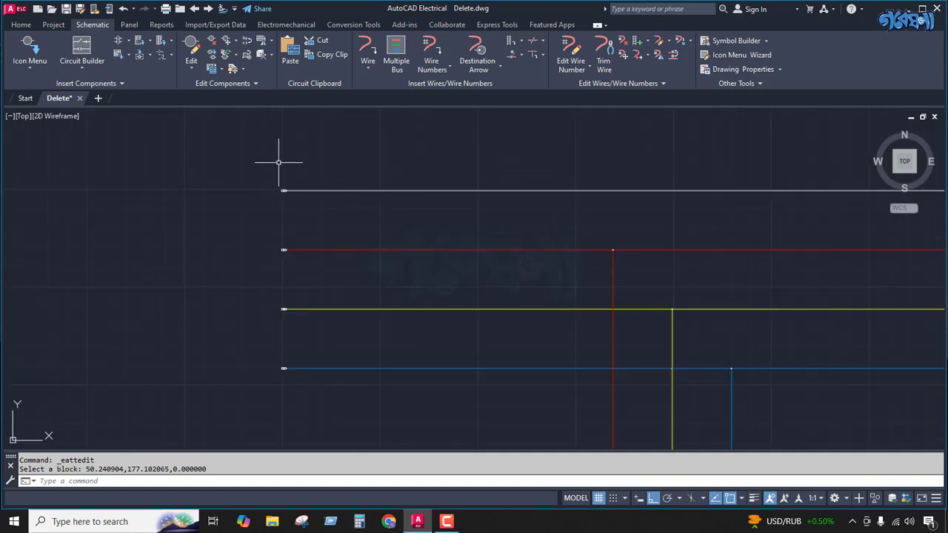
scroll(279, 162, down, 3)
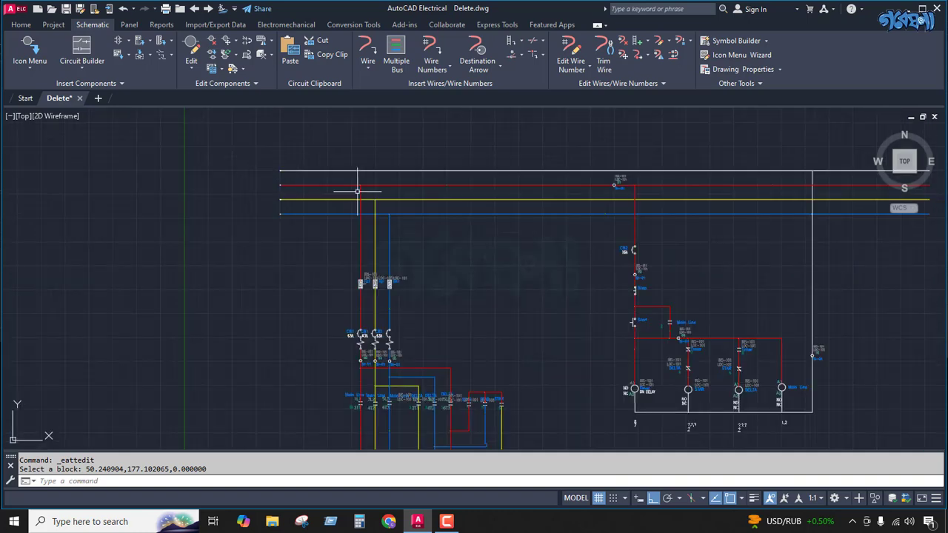
scroll(249, 177, up, 5)
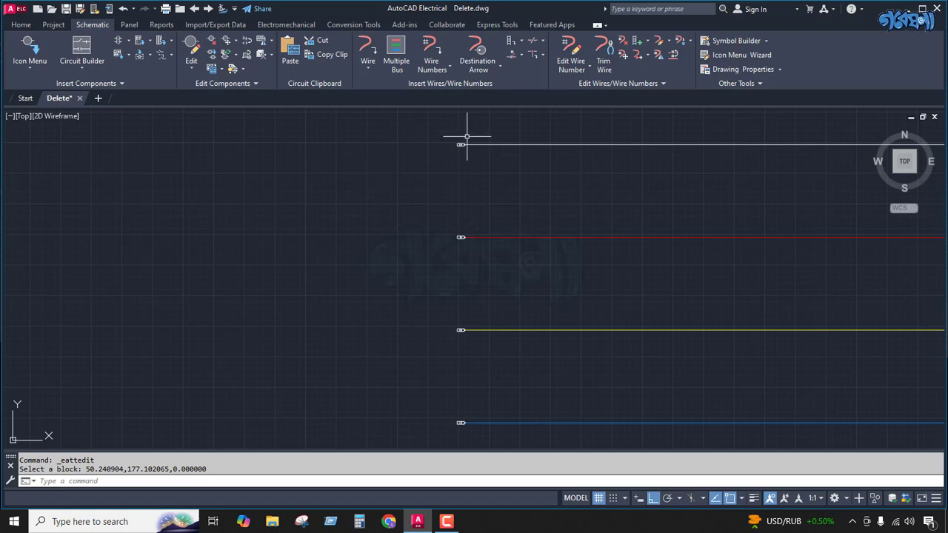
Step: Scale up the 04 destination arrow on the white bus wire about its tip at the wire end, until slightly wider than the bus wire spacing
scroll(466, 142, up, 3)
scroll(407, 186, up, 5)
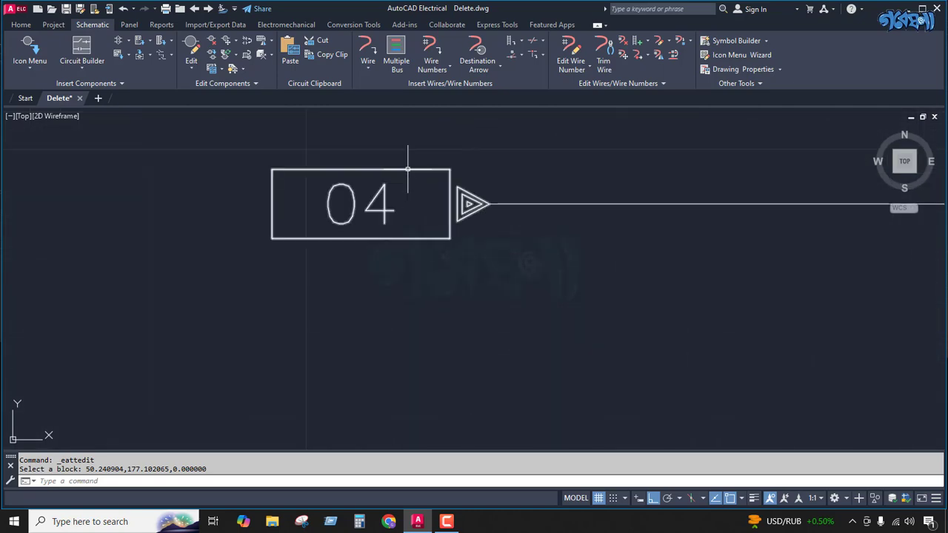
click(407, 169)
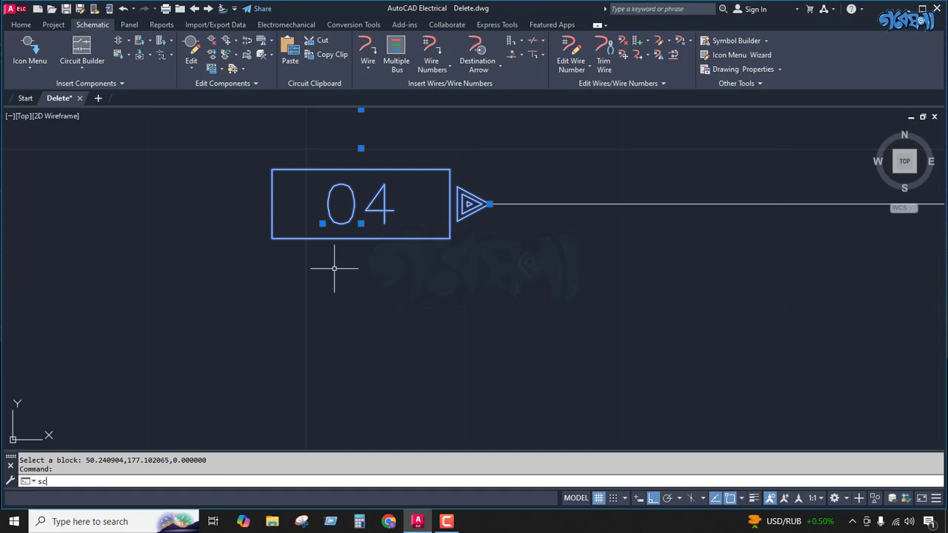
text(sc)
key(Return)
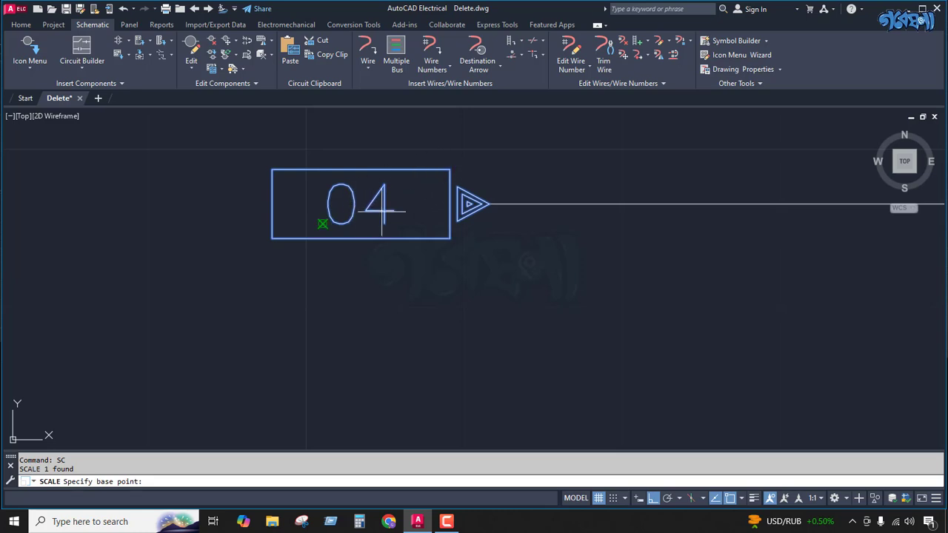
click(490, 204)
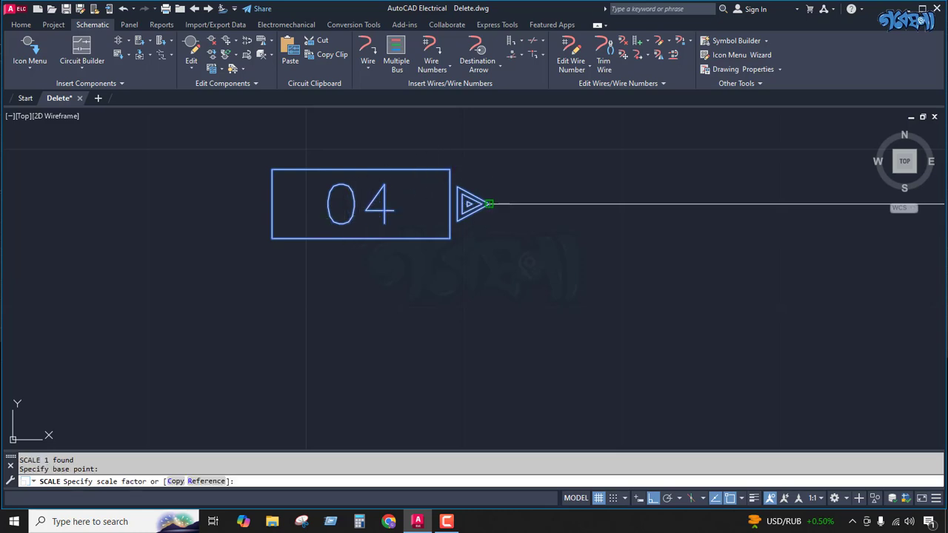
scroll(467, 209, down, 1)
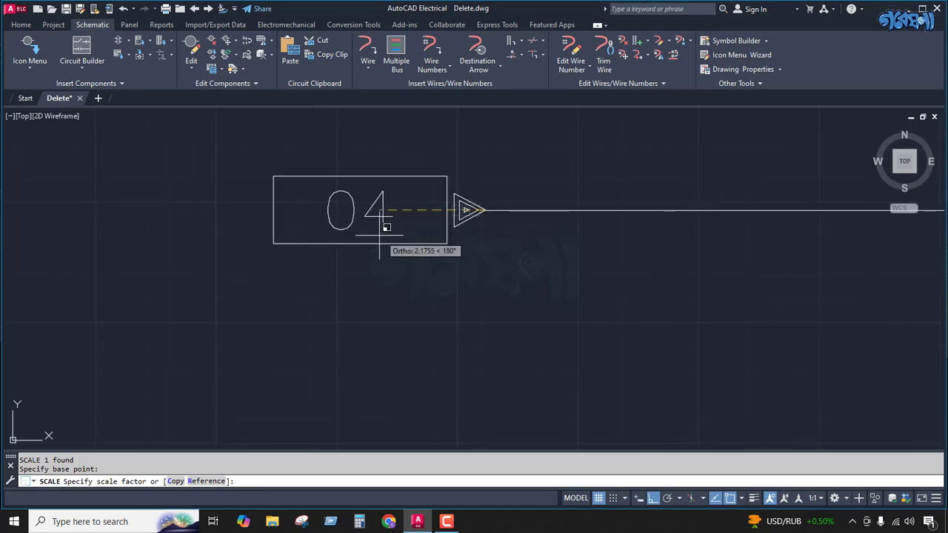
scroll(400, 237, down, 1)
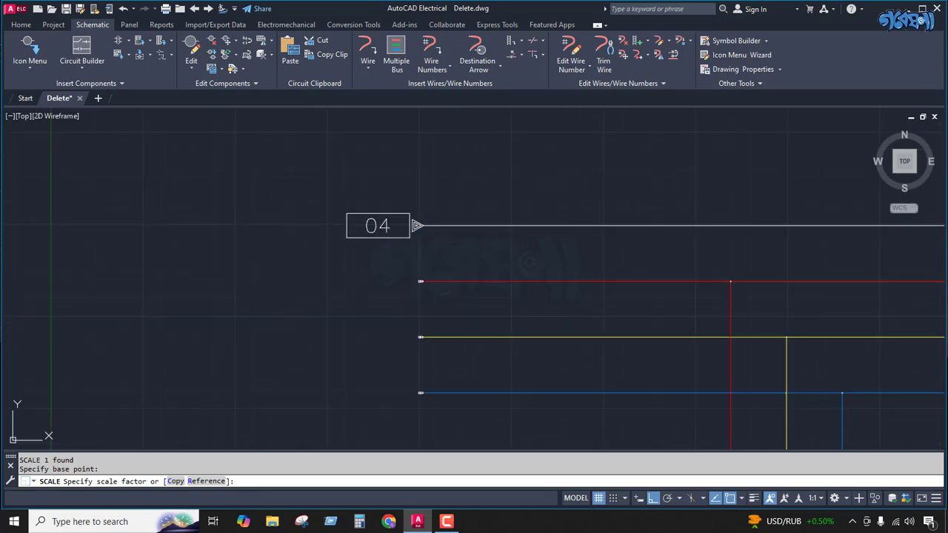
click(377, 236)
scroll(363, 234, down, 2)
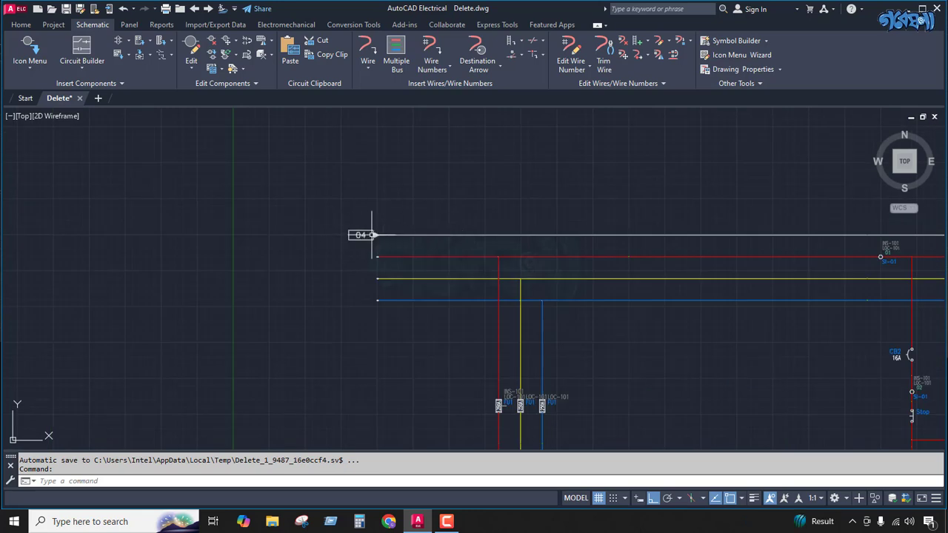
scroll(341, 237, down, 3)
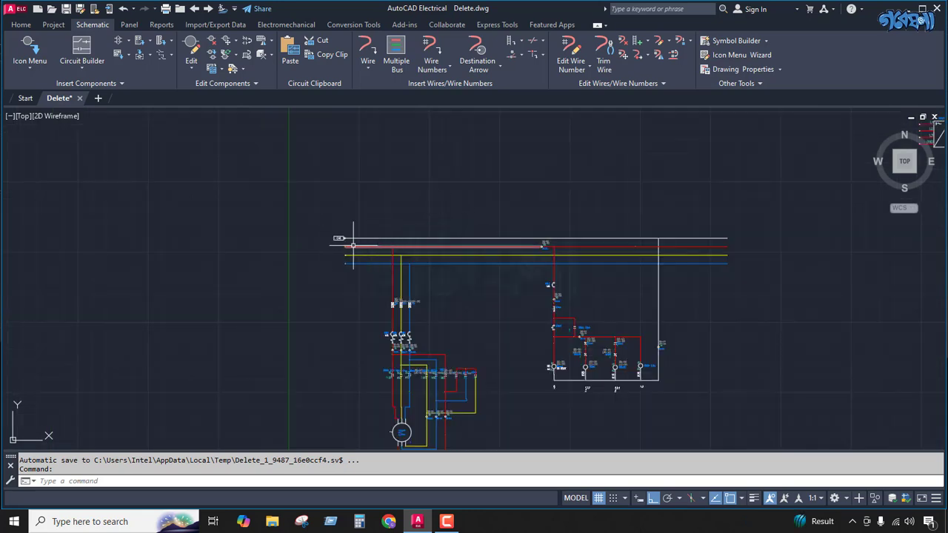
scroll(326, 233, up, 8)
scroll(325, 224, down, 2)
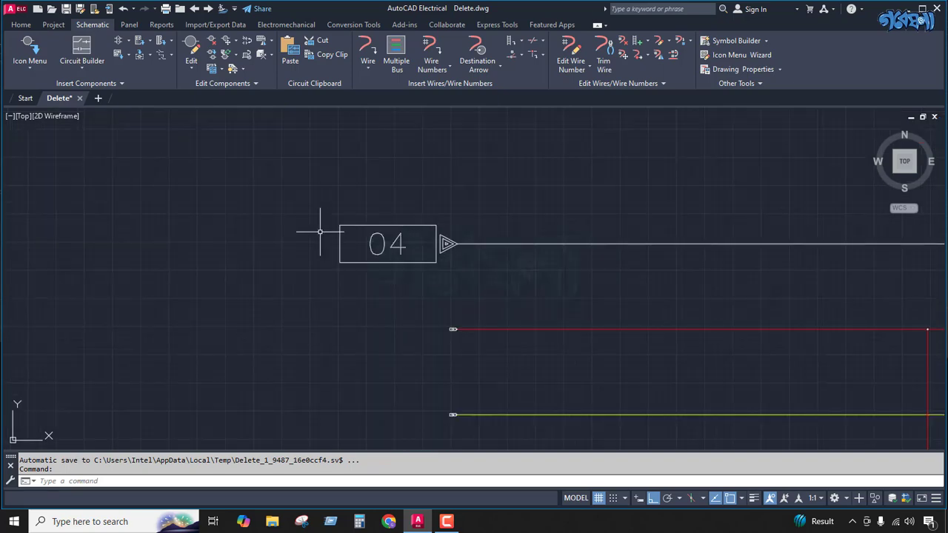